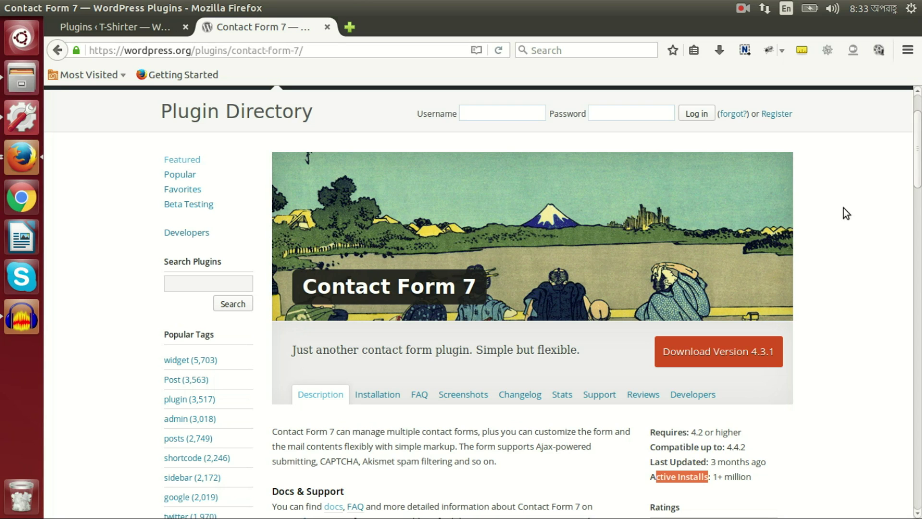
Step: Scroll through the Contact Form 7 plugin details on its WordPress.org directory page
scroll(843, 208, "down", 2)
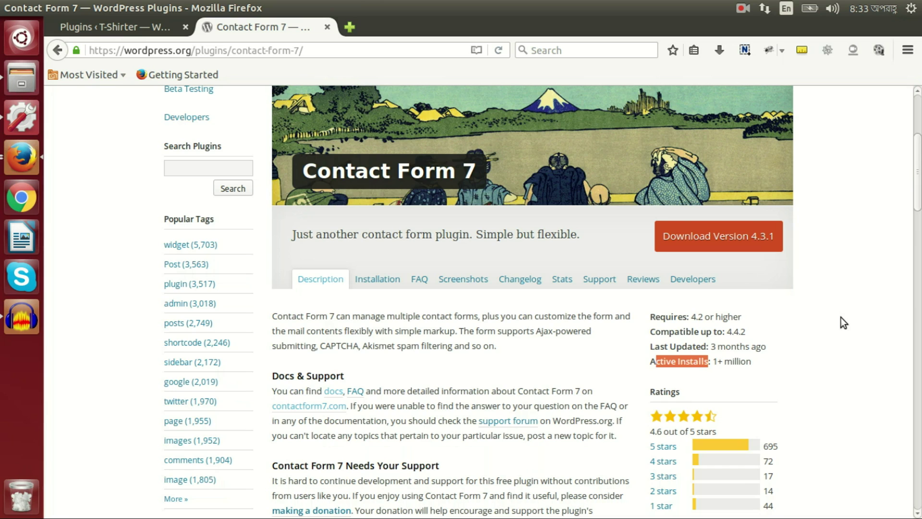
scroll(840, 317, "down", 3)
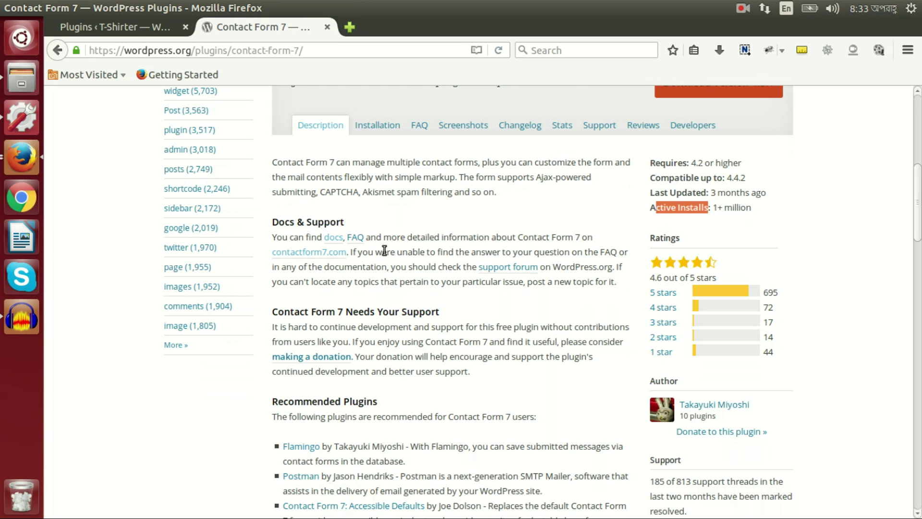
scroll(384, 250, "down", 2)
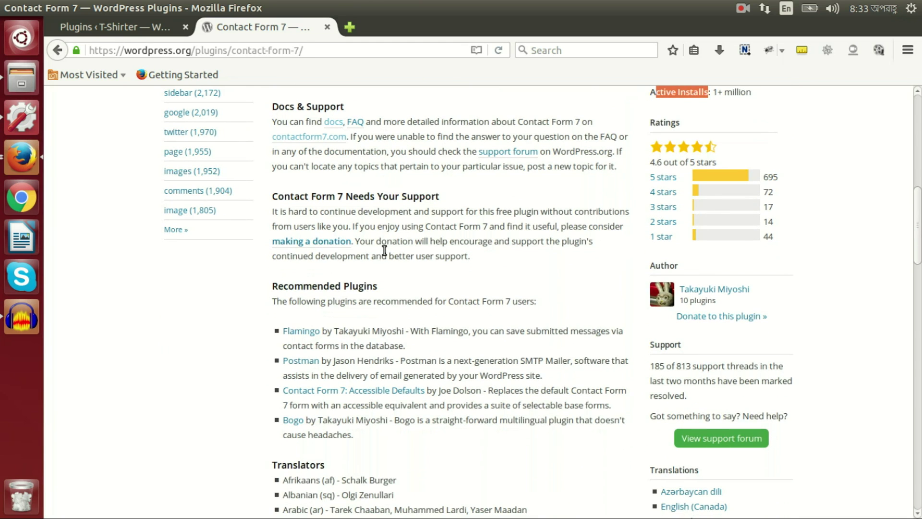
scroll(373, 264, "down", 2)
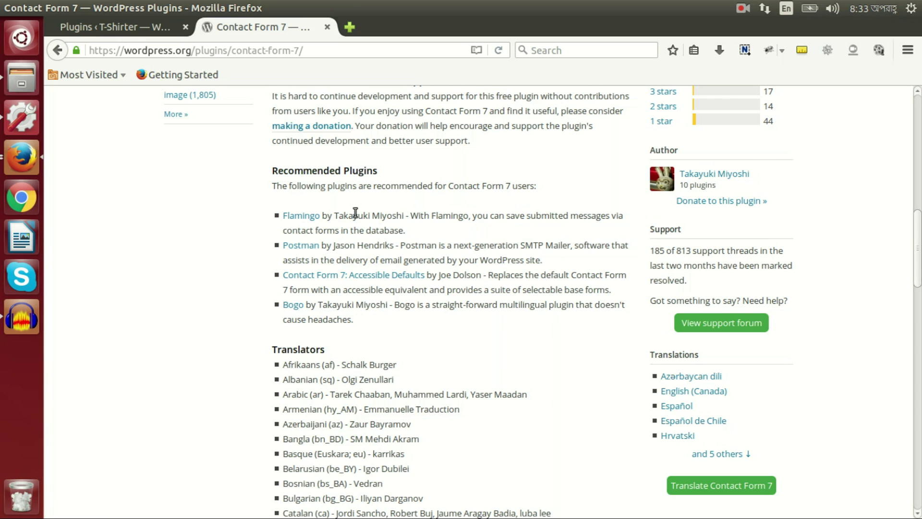
scroll(355, 213, "down", 3)
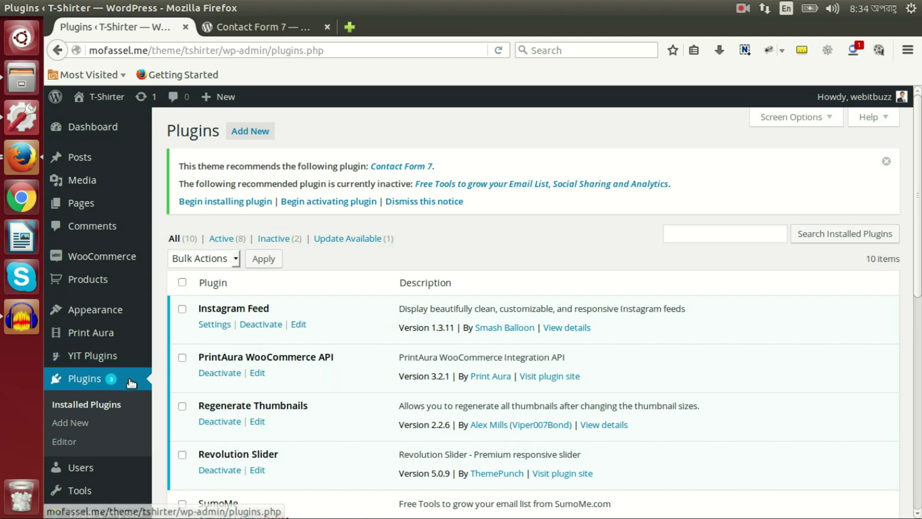
Step: Search Add New plugins for 'contact form 7' and install the Contact Form 7 plugin
scroll(96, 381, "down", 3)
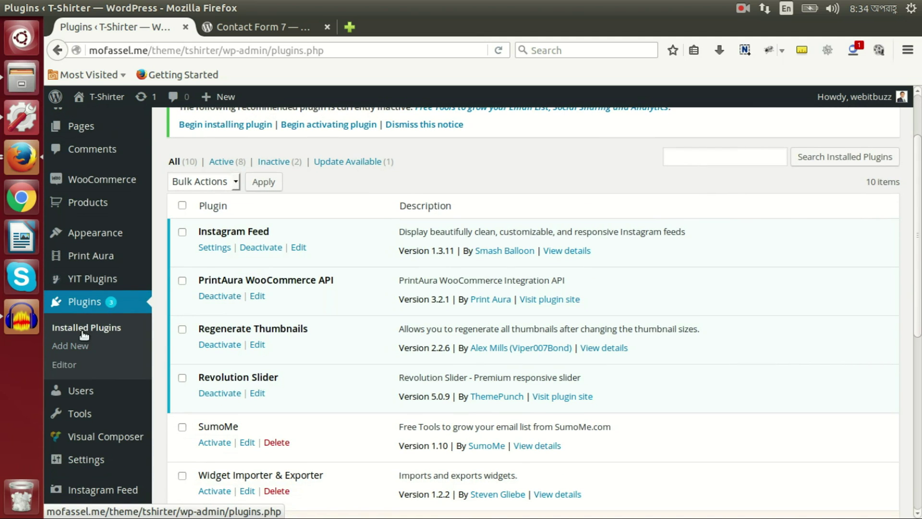
left_click(70, 346)
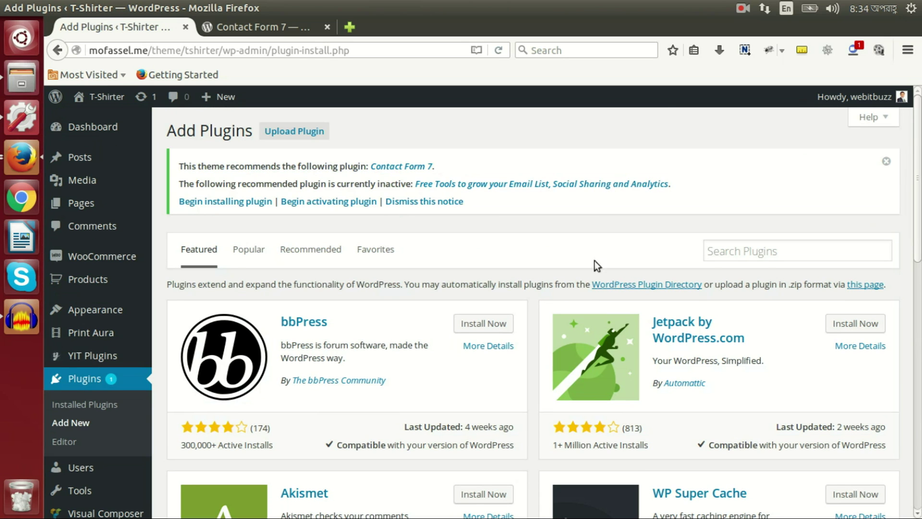
left_click(757, 251)
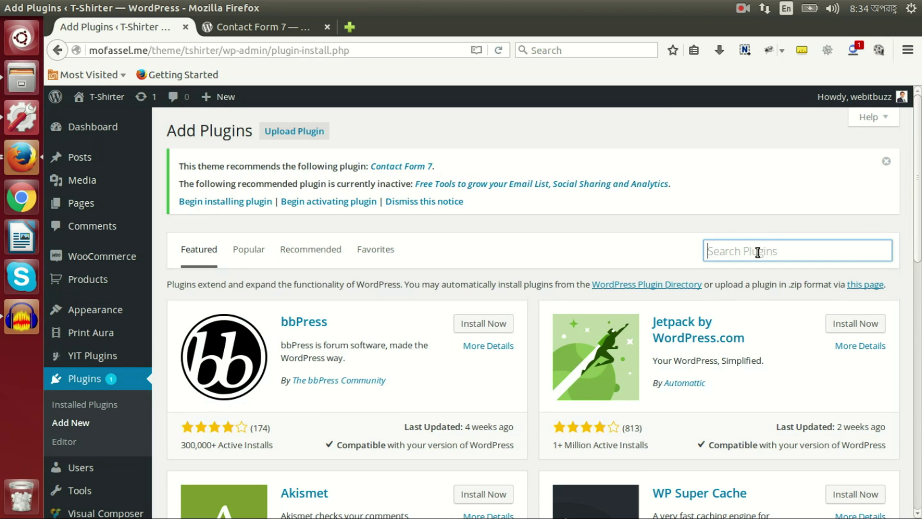
type("Con")
key("Down")
key("Return")
key("Return")
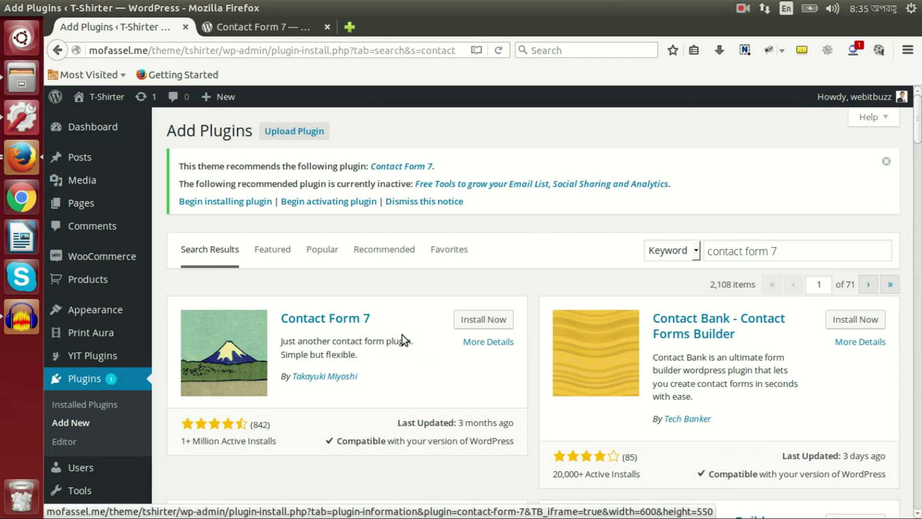
scroll(387, 324, "down", 1)
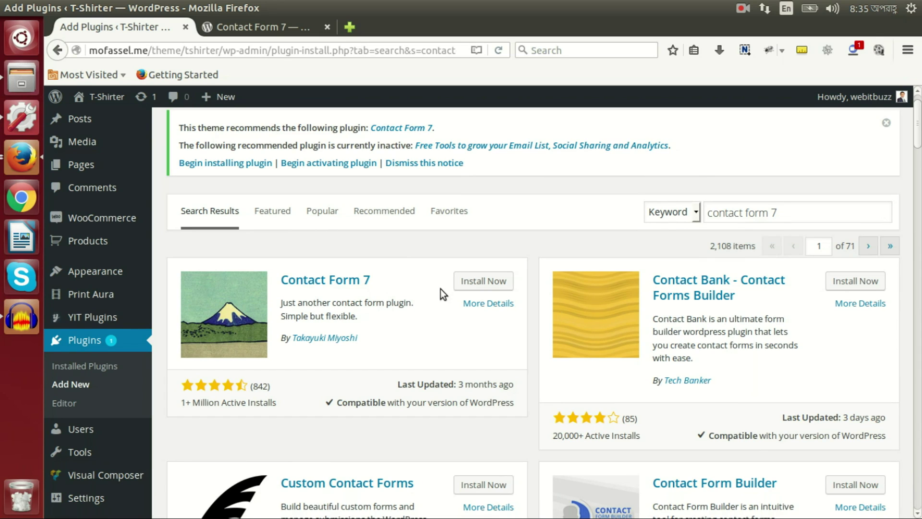
left_click(482, 281)
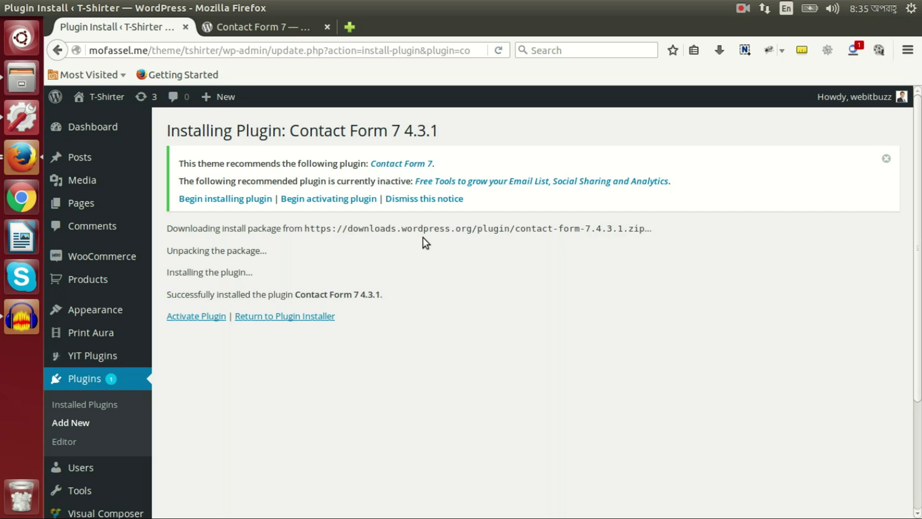
Step: Activate Contact Form 7 and scroll the plugins list to confirm it is active
left_click(195, 318)
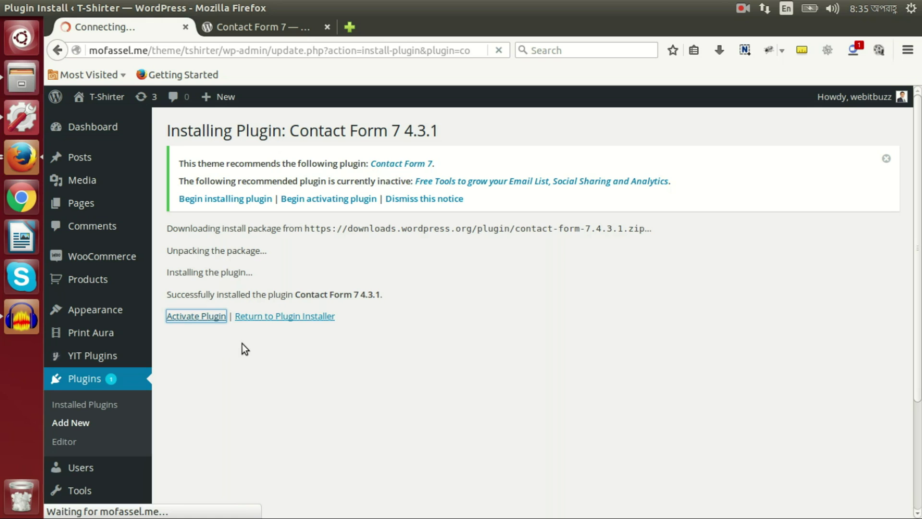
scroll(244, 347, "down", 2)
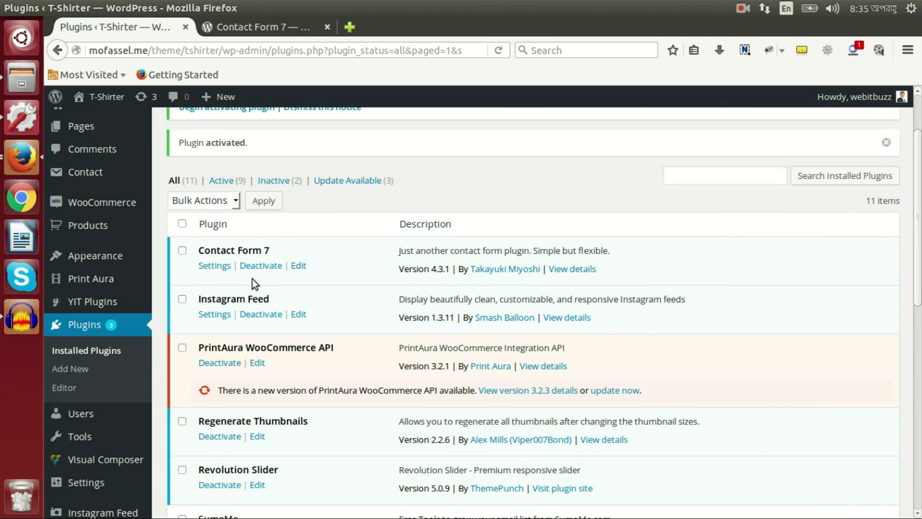
scroll(228, 283, "down", 1)
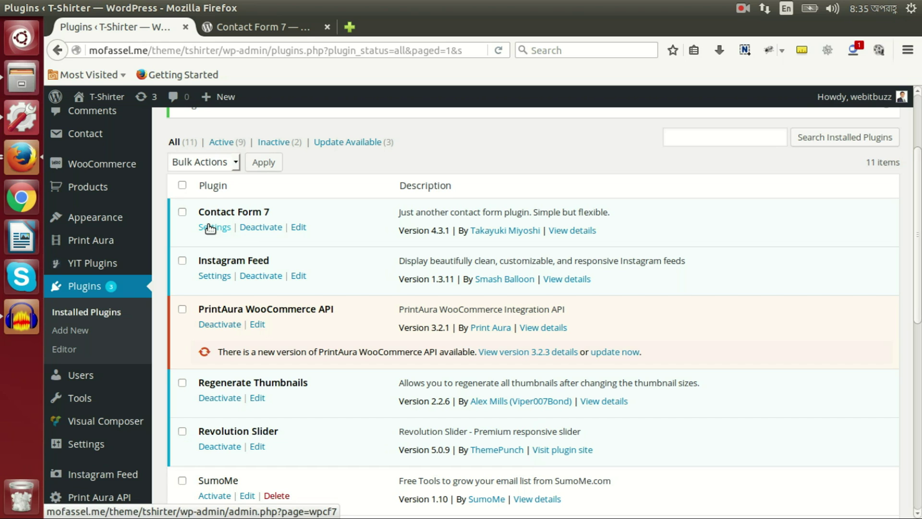
scroll(195, 272, "down", 2)
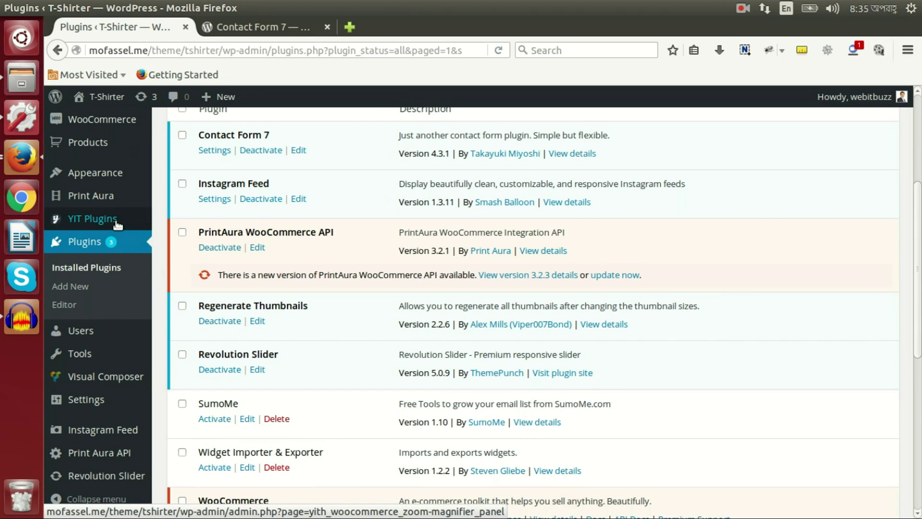
scroll(76, 331, "down", 2)
scroll(104, 319, "up", 3)
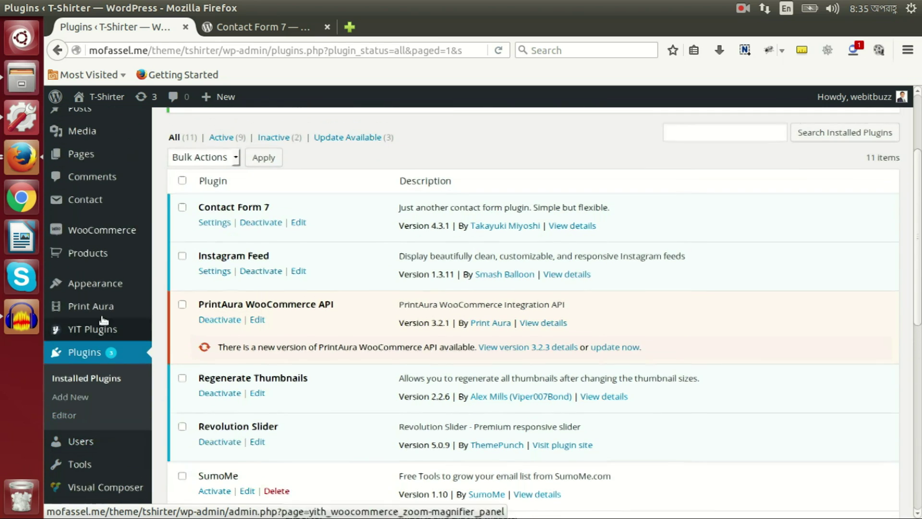
Step: Open Contact form 1 for editing and review its your-name, your-email fields and shortcode
mouse_move(97, 206)
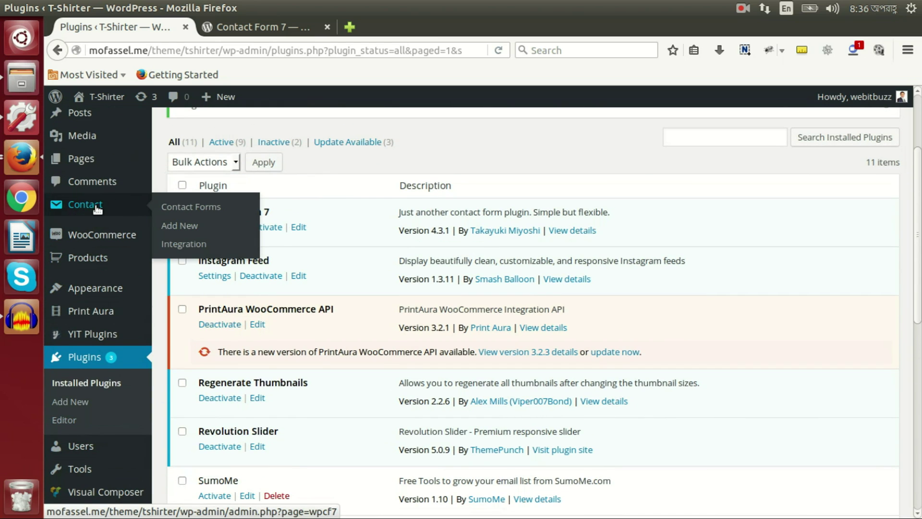
left_click(97, 207)
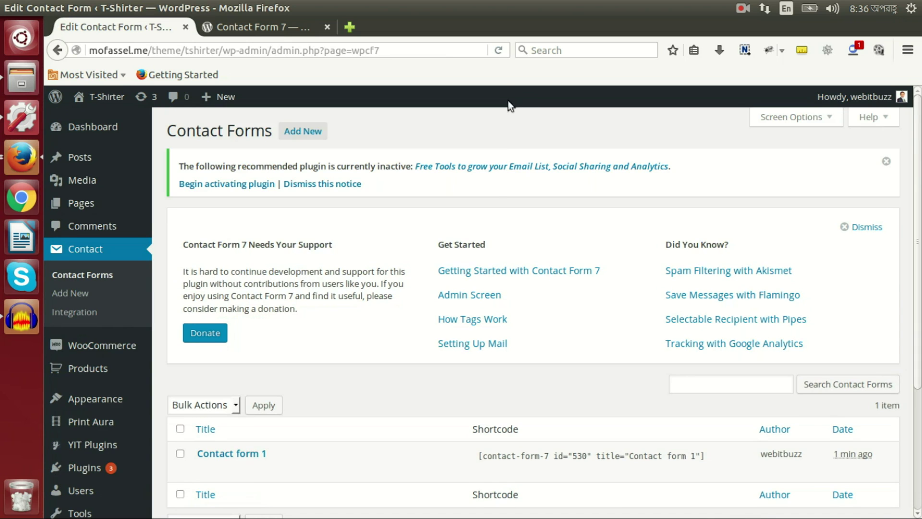
scroll(405, 310, "down", 5)
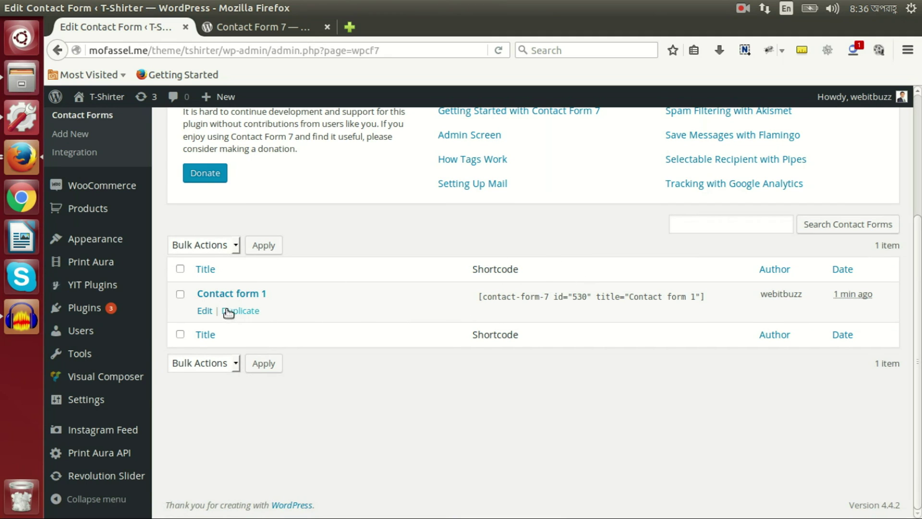
left_click(201, 313)
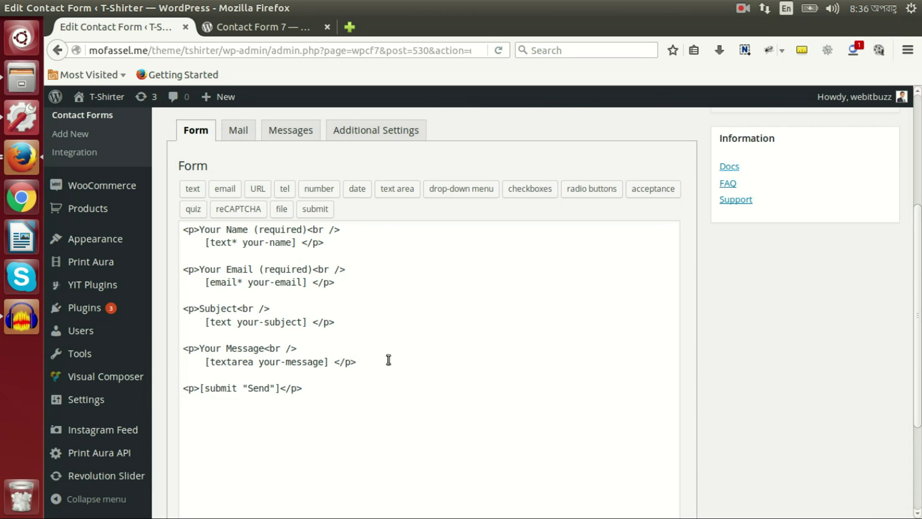
left_click(221, 235)
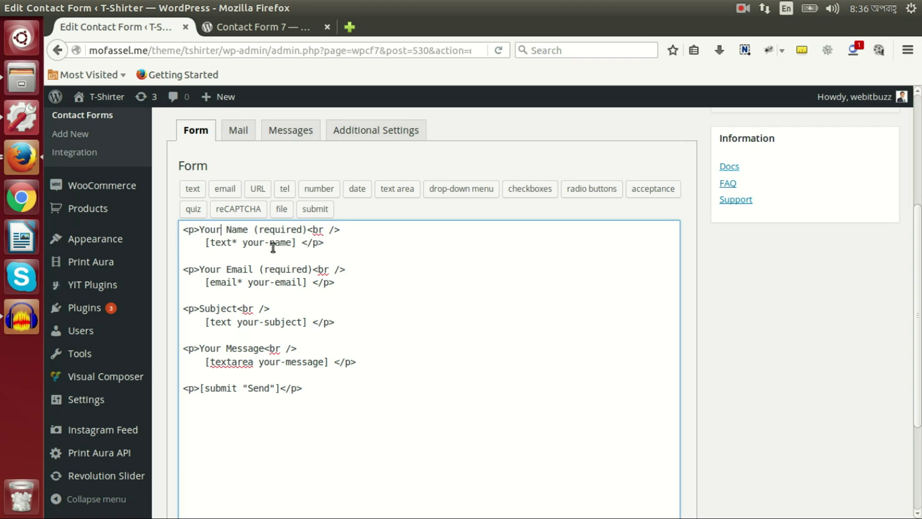
left_click(287, 242)
left_click(281, 282)
scroll(304, 268, "up", 5)
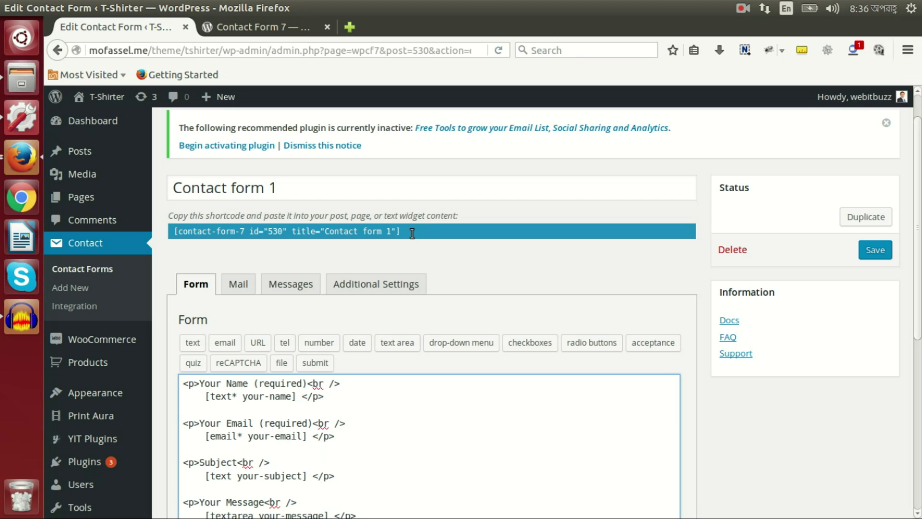
Step: Copy the Contact form 1 shortcode into a new page titled 'Contact Us'
left_click(412, 233)
key("ctrl+c")
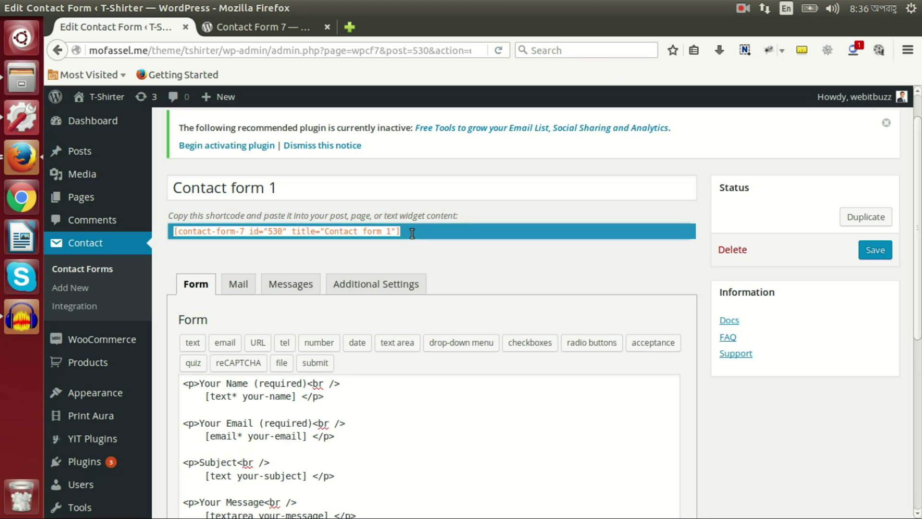
mouse_move(91, 197)
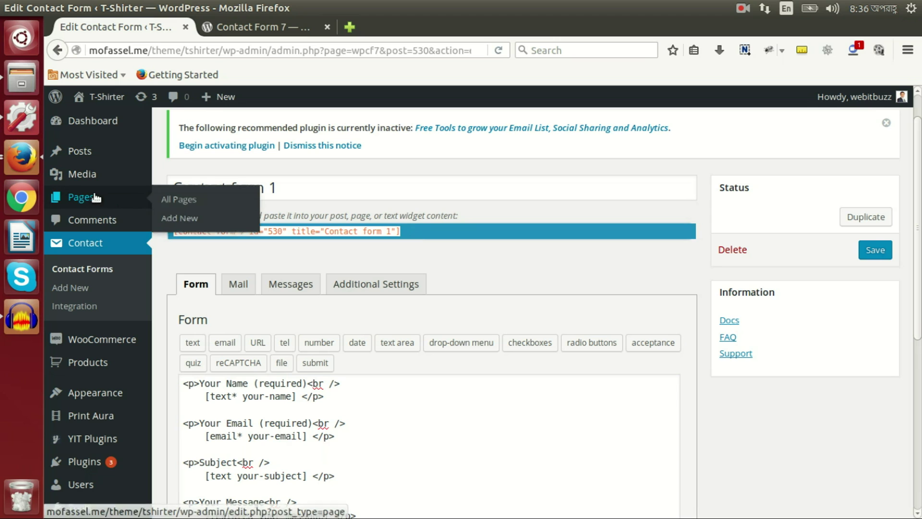
middle_click(183, 217)
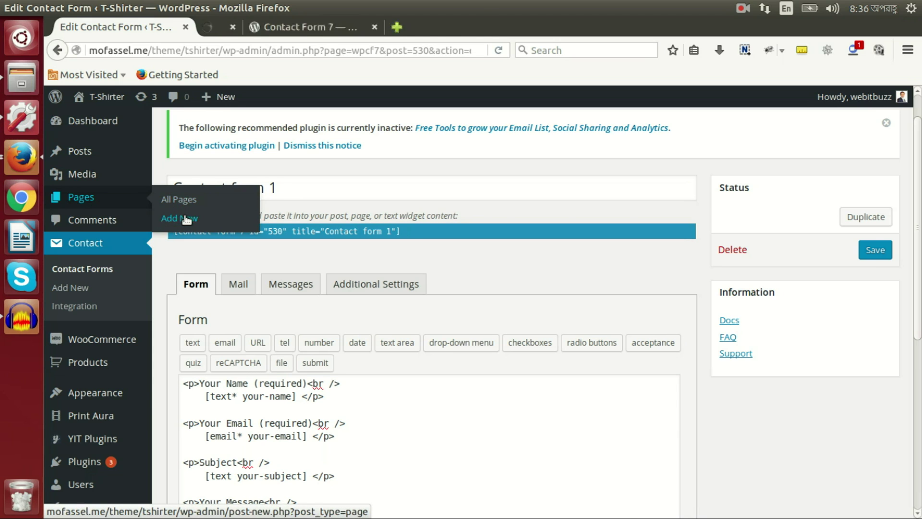
left_click(263, 24)
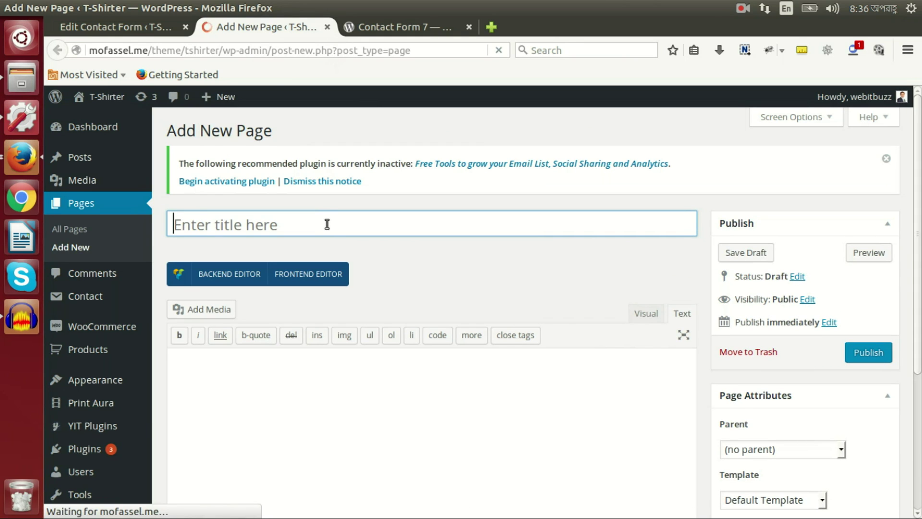
type("Con")
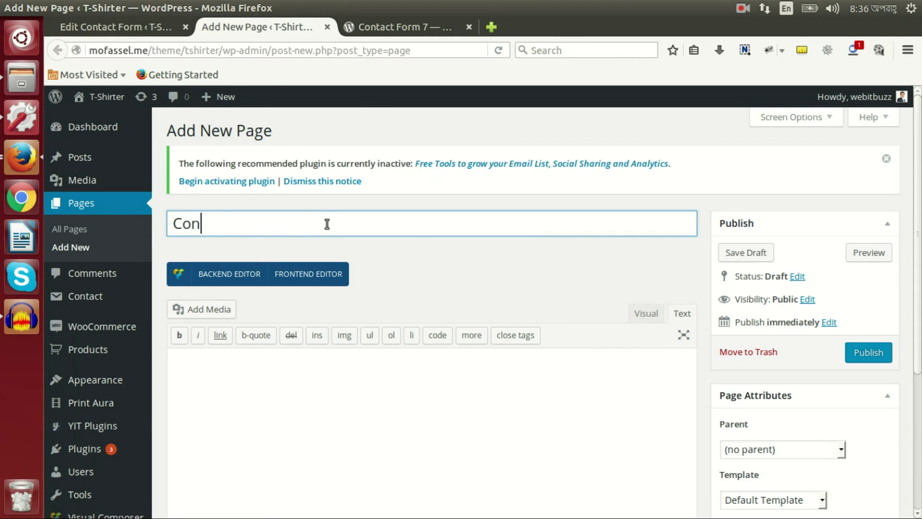
type("tact Us")
left_click(648, 389)
scroll(651, 374, "down", 3)
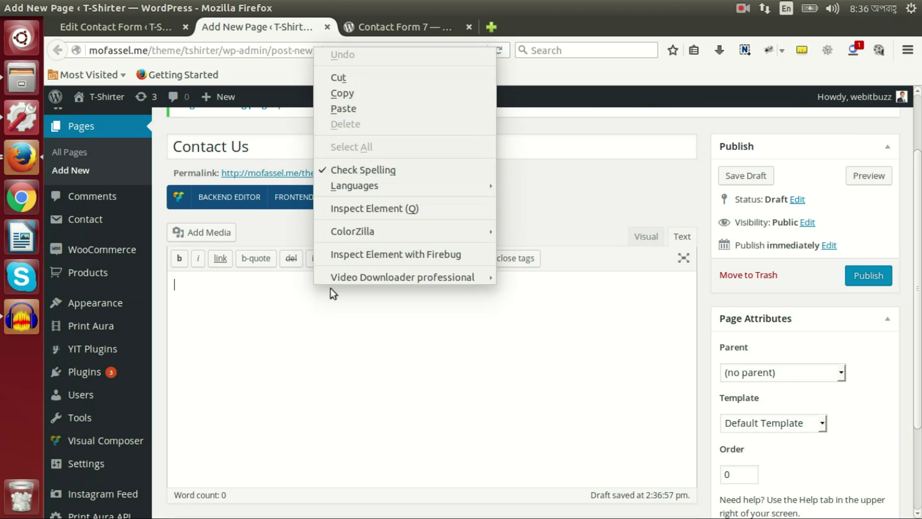
left_click(361, 109)
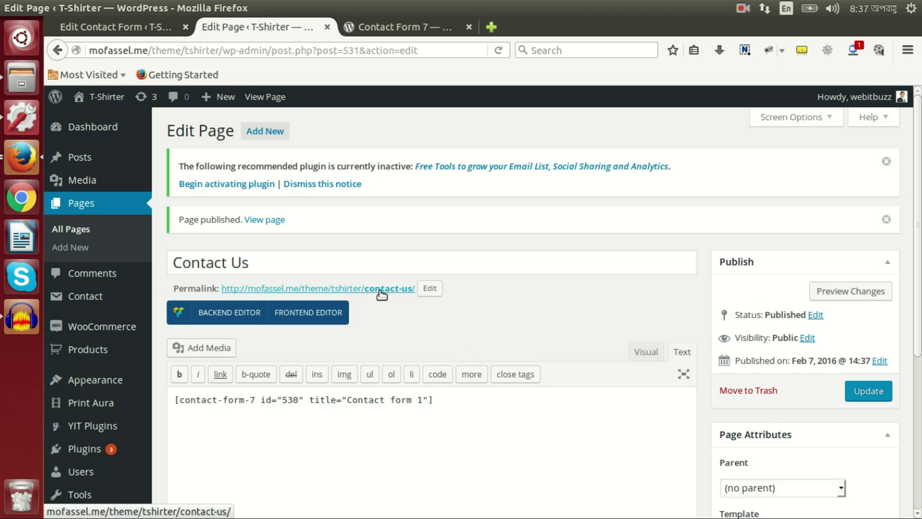
Step: View the live Contact Us page's form fields, then go back to the Contact form 1 editor
left_click(381, 292)
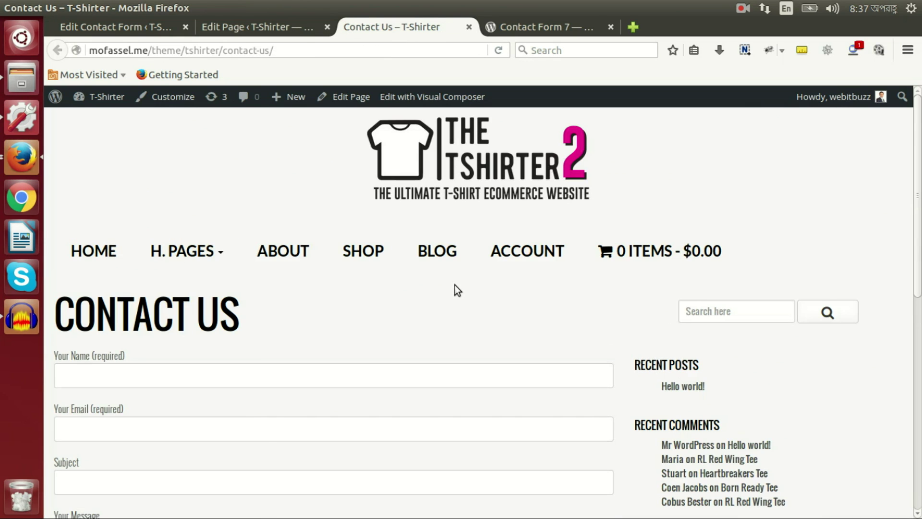
scroll(454, 284, "down", 5)
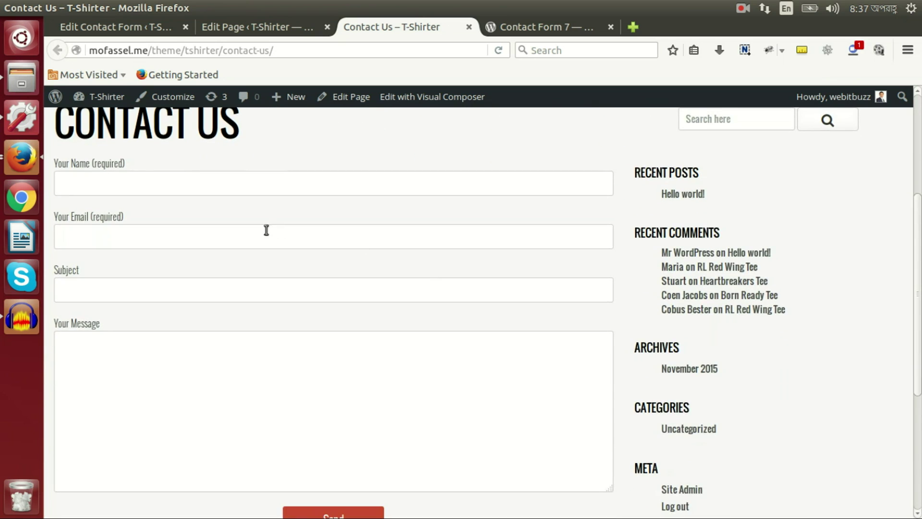
scroll(267, 230, "down", 4)
scroll(360, 306, "up", 3)
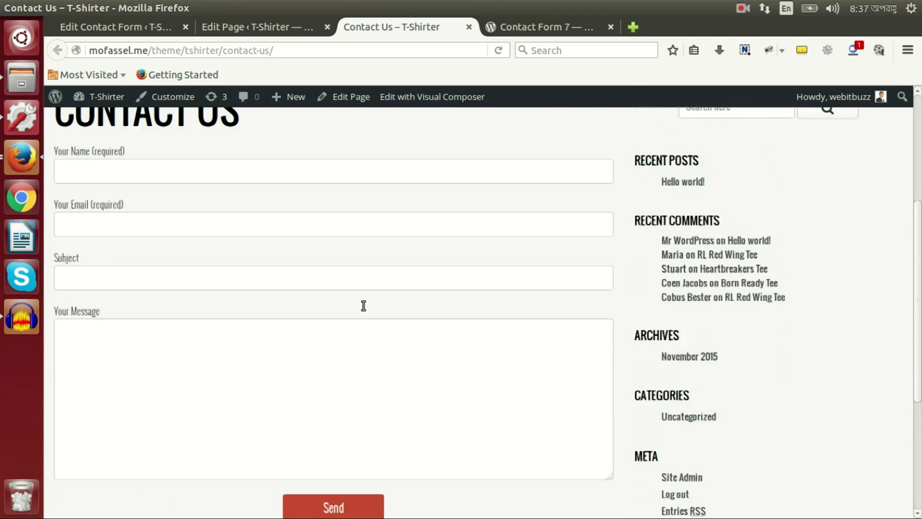
scroll(363, 306, "up", 1)
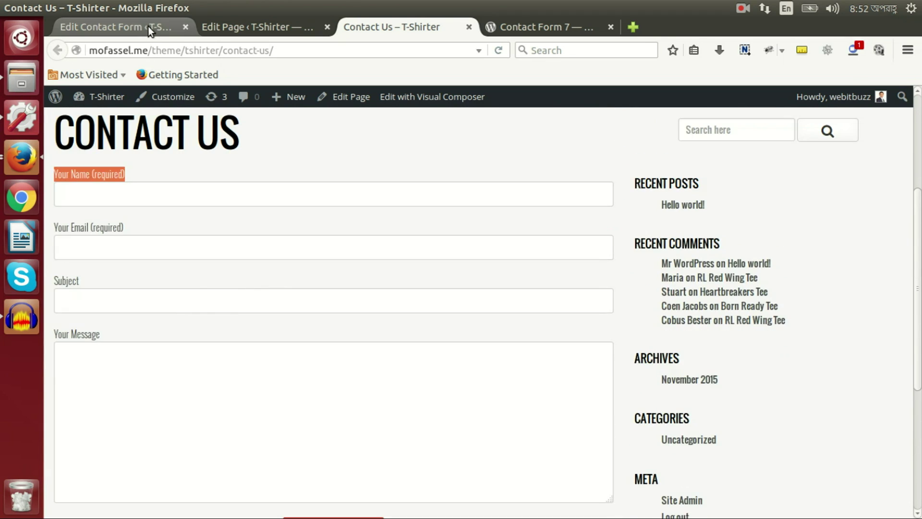
left_click(149, 28)
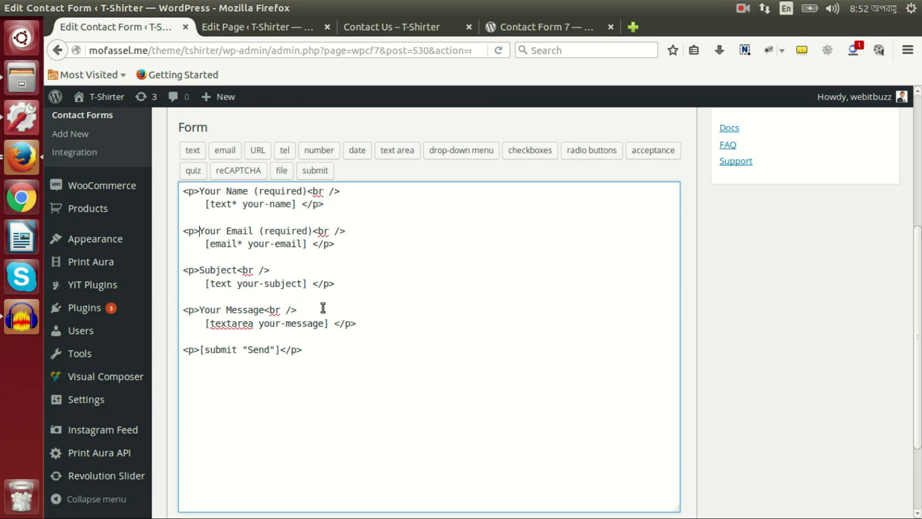
scroll(323, 308, "up", 3)
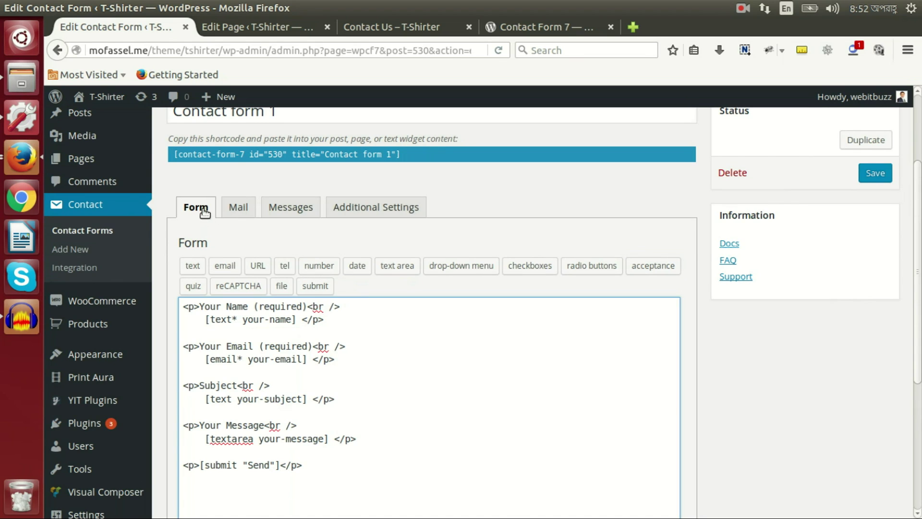
scroll(305, 350, "down", 3)
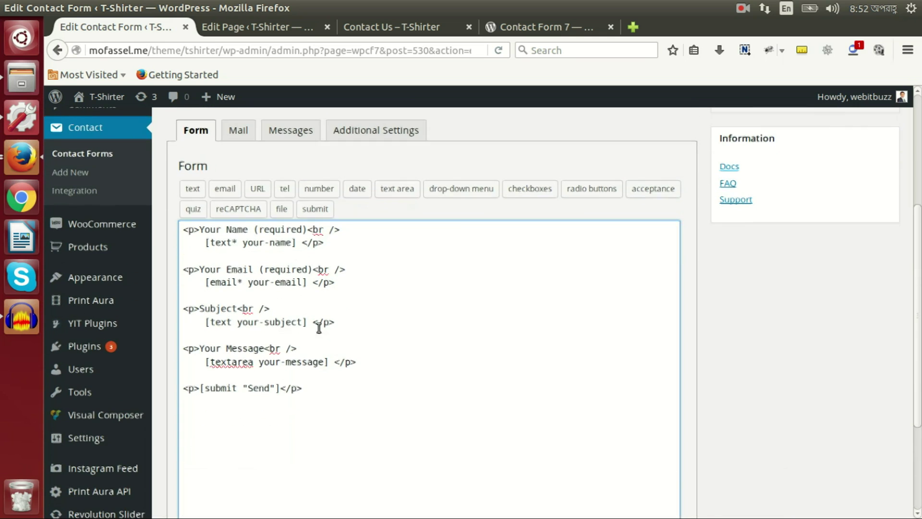
left_click(330, 389)
left_click_drag(330, 389, 185, 231)
left_click(210, 229)
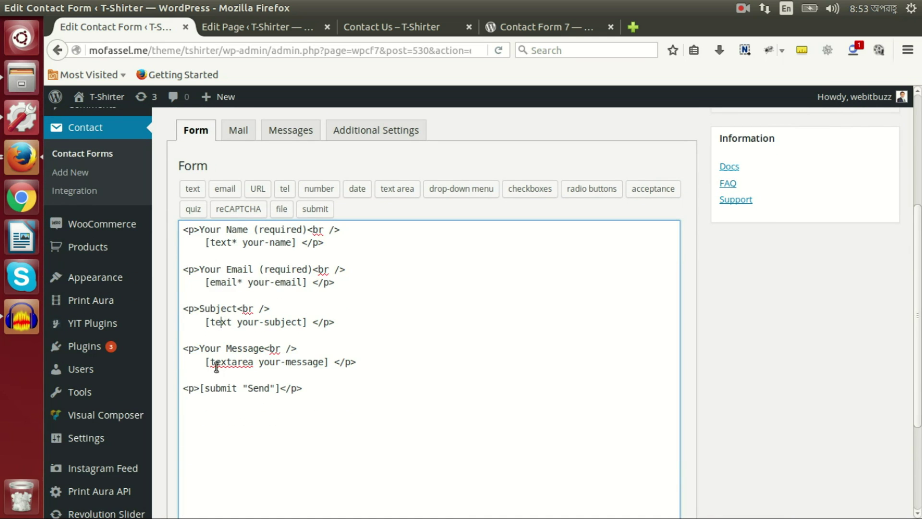
left_click(218, 352)
left_click(243, 389)
left_click(342, 239)
left_click_drag(342, 238, 175, 227)
left_click(337, 243)
left_click_drag(333, 244, 176, 228)
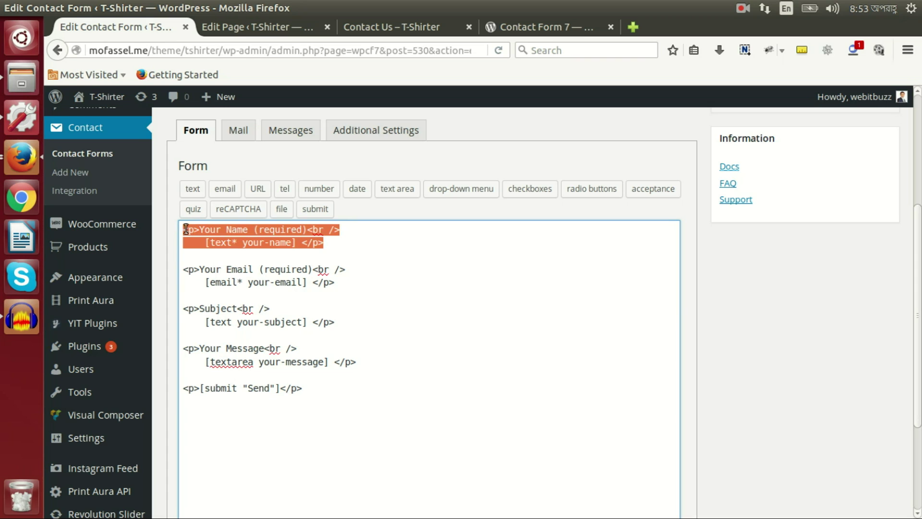
left_click(196, 229)
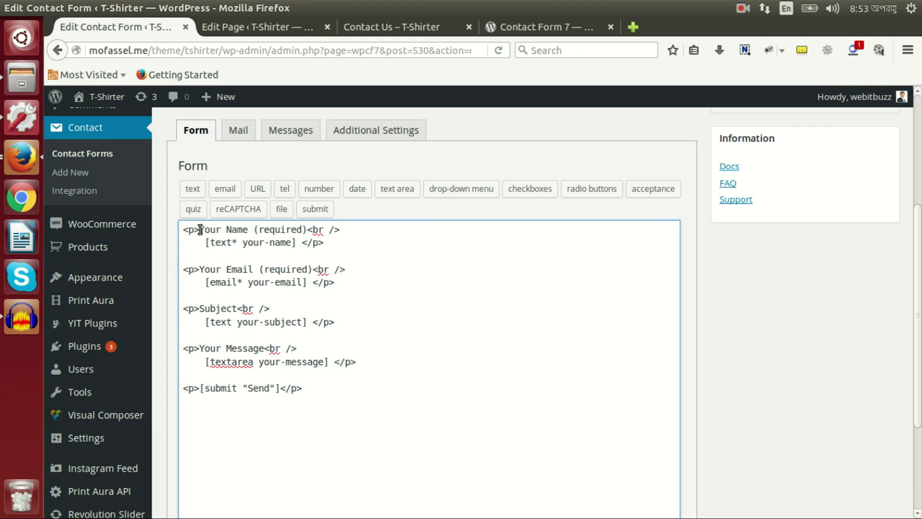
left_click_drag(200, 229, 184, 230)
left_click_drag(303, 245, 325, 247)
left_click_drag(200, 229, 306, 233)
left_click(345, 230)
left_click(433, 30)
left_click_drag(148, 174, 53, 169)
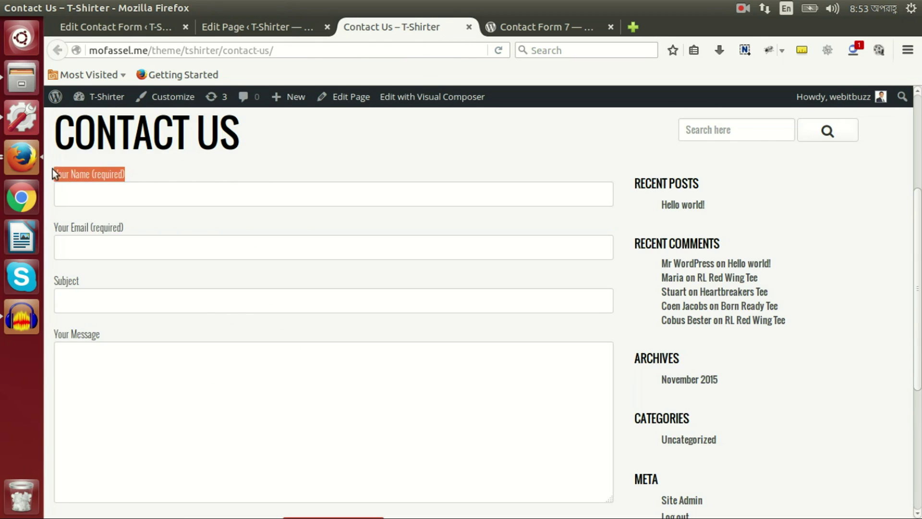
left_click(144, 27)
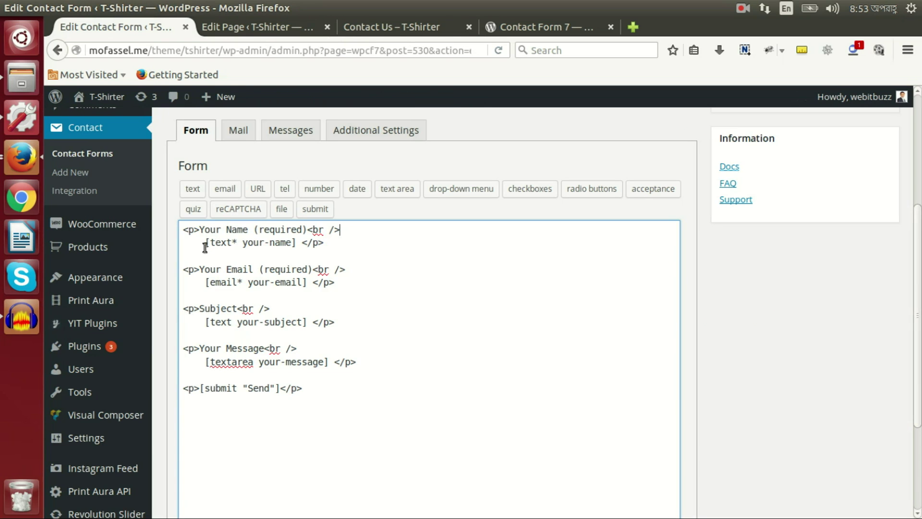
left_click_drag(205, 246, 297, 242)
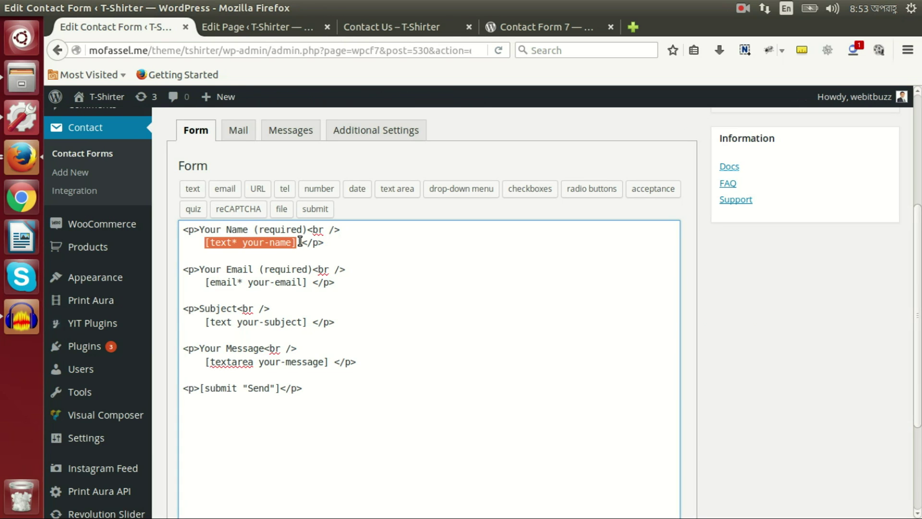
left_click(387, 25)
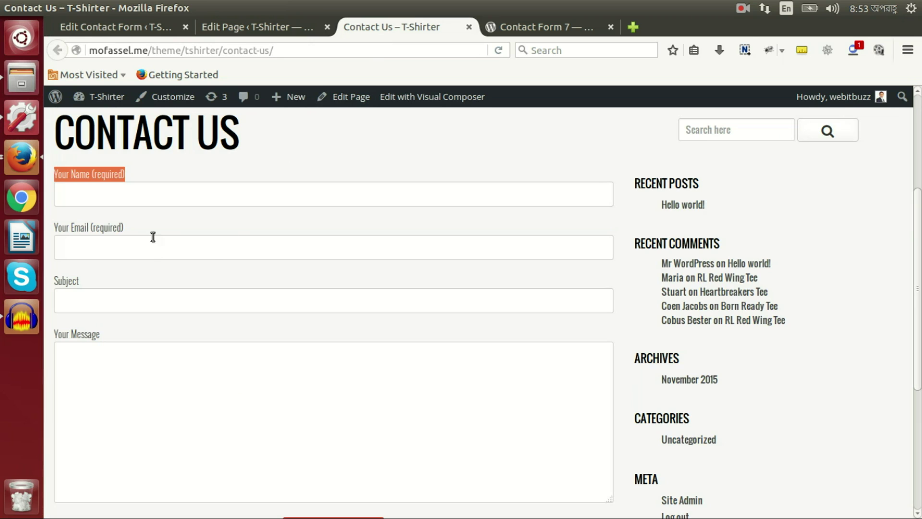
left_click(164, 196)
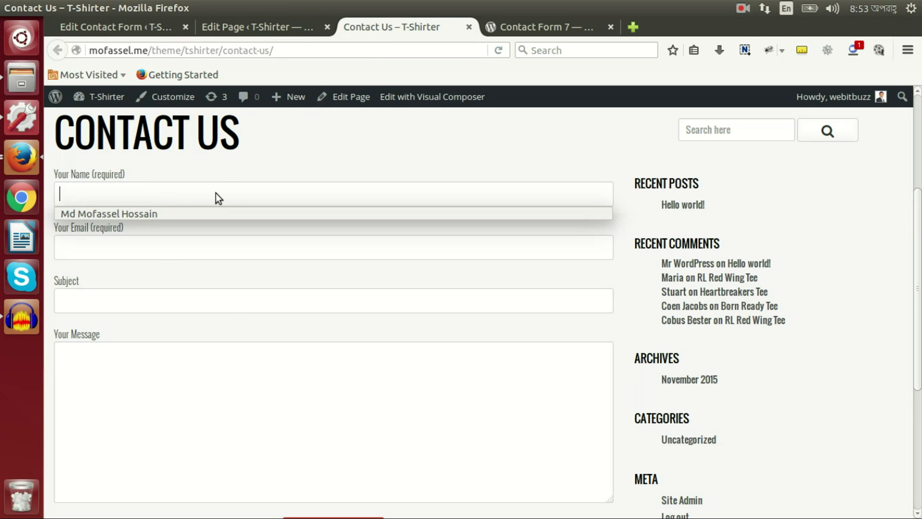
left_click(137, 22)
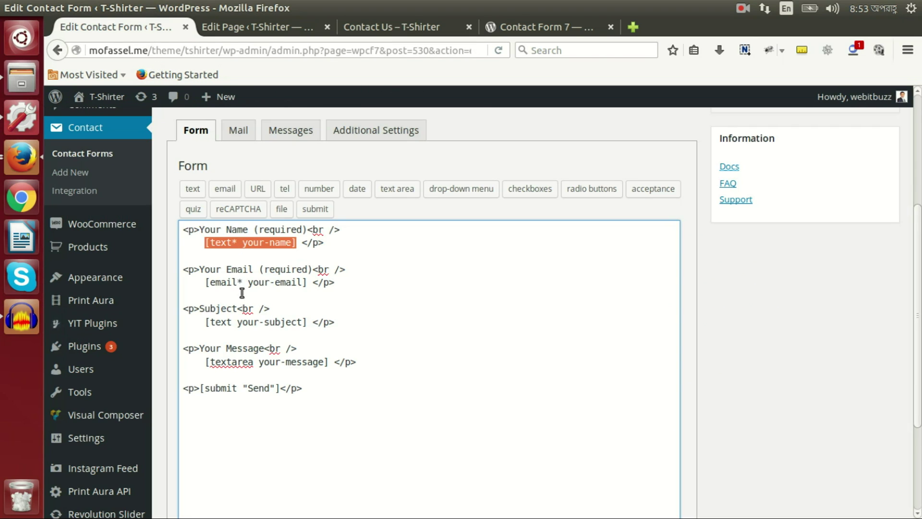
left_click(238, 282)
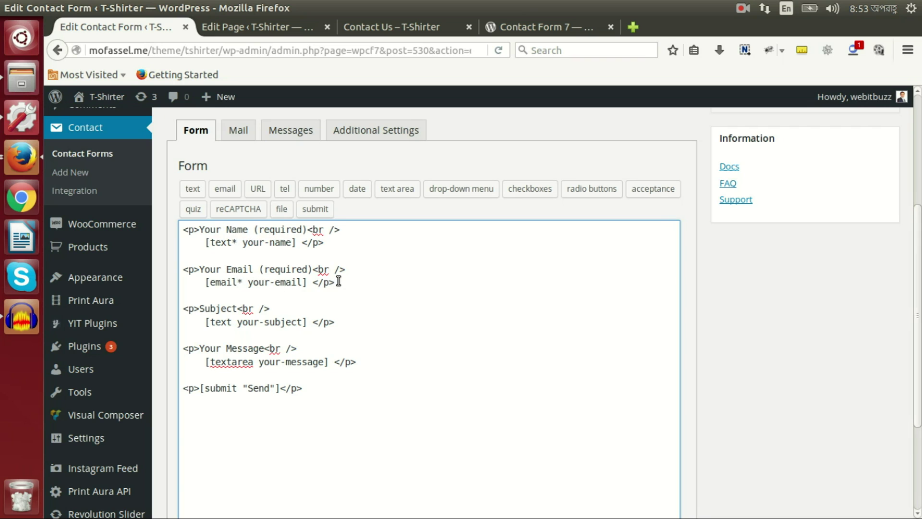
left_click_drag(340, 282, 173, 270)
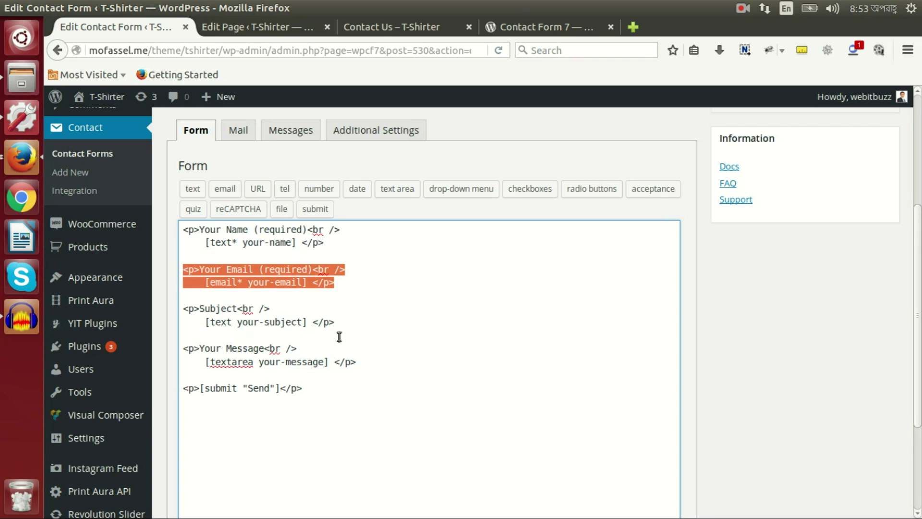
left_click_drag(341, 326, 184, 306)
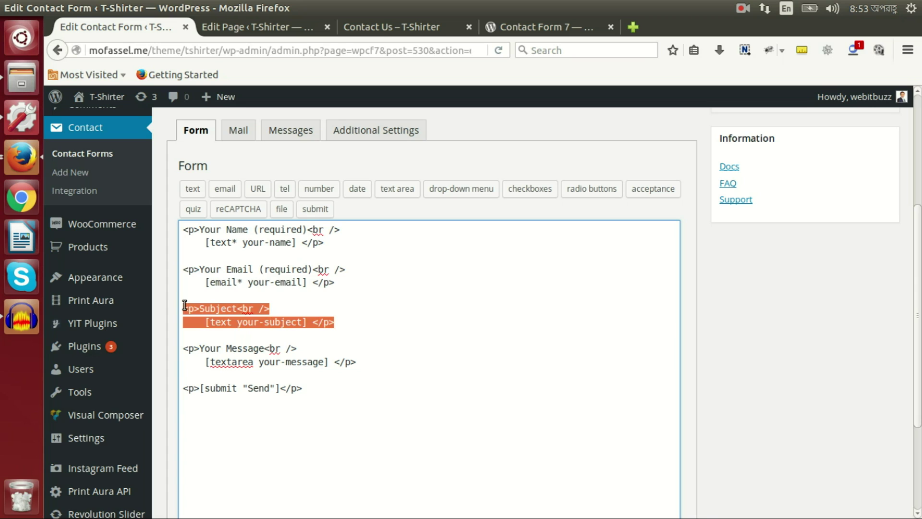
left_click(245, 235)
left_click_drag(349, 238, 189, 219)
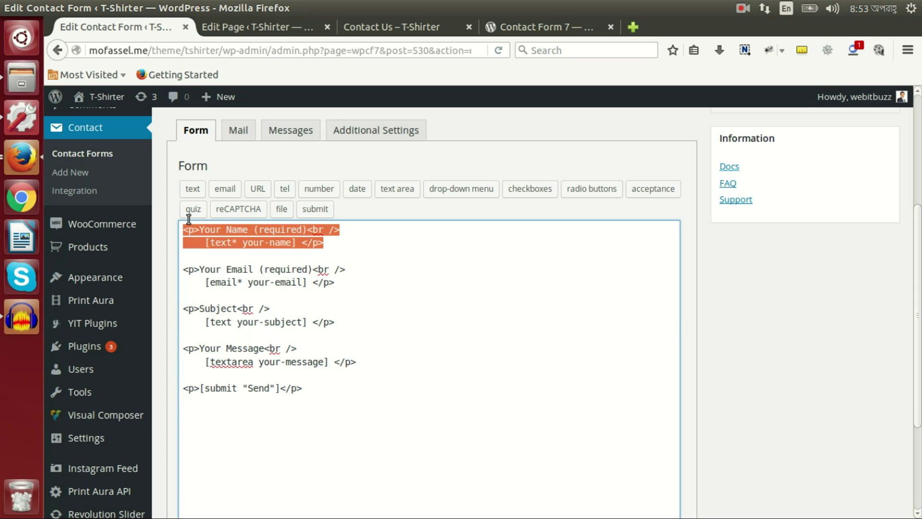
left_click(323, 389)
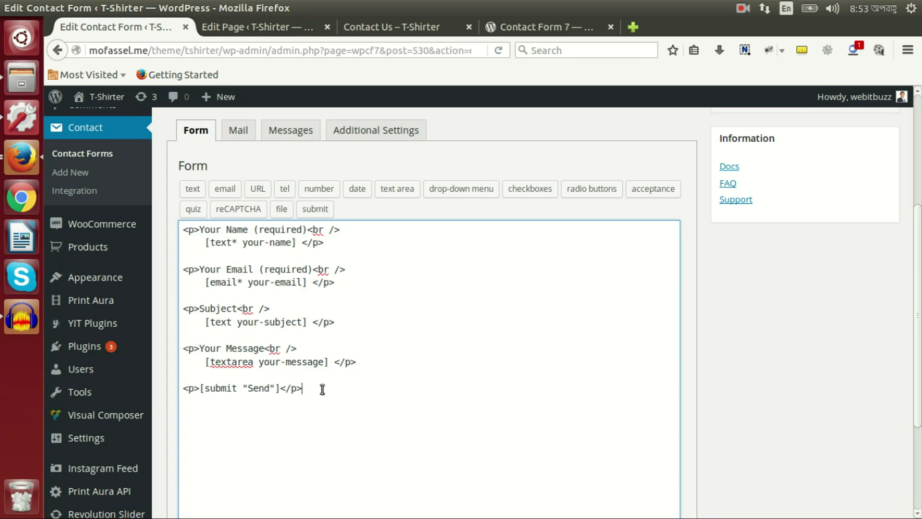
left_click_drag(318, 391, 174, 386)
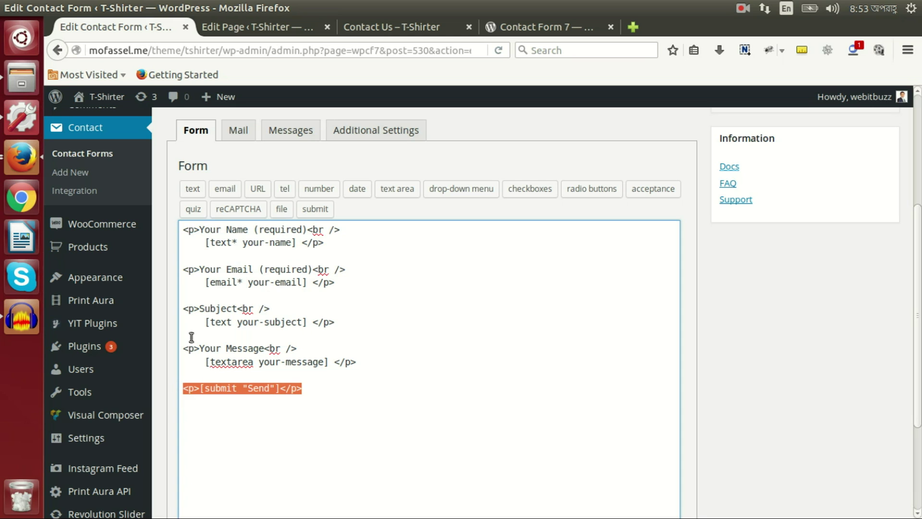
left_click(413, 26)
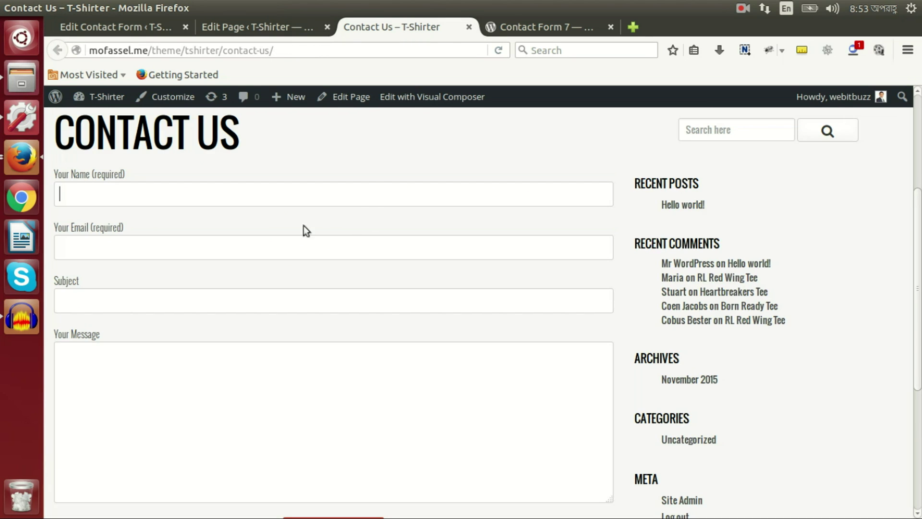
scroll(124, 420, "down", 5)
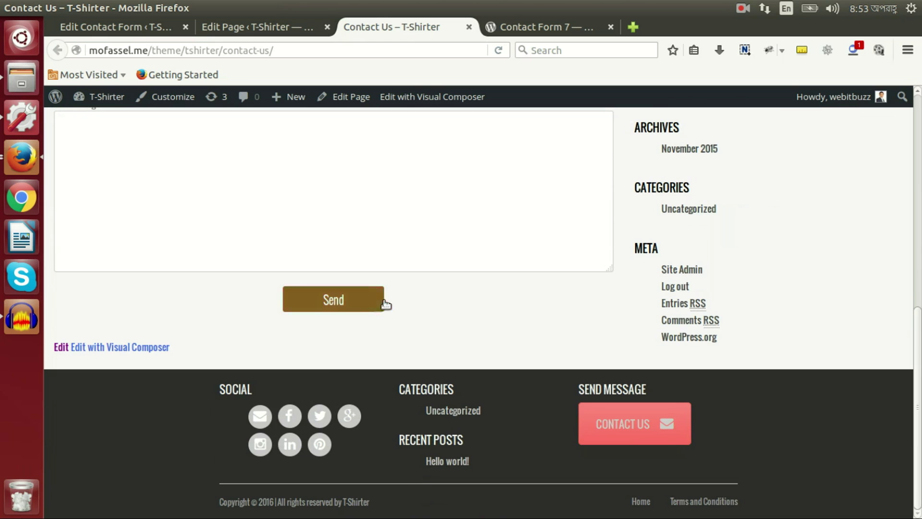
left_click(160, 29)
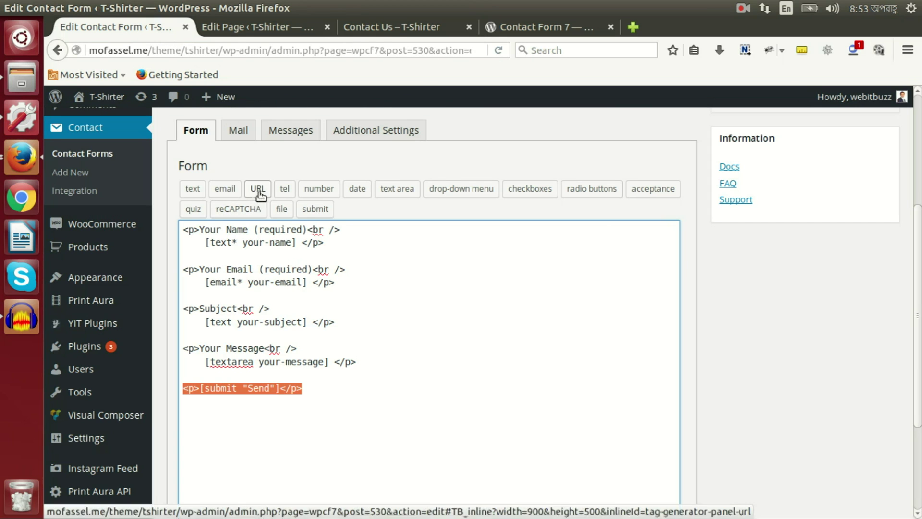
Step: Bring up Contact form 1's Mail tab, comparing it against the Form template
left_click(244, 136)
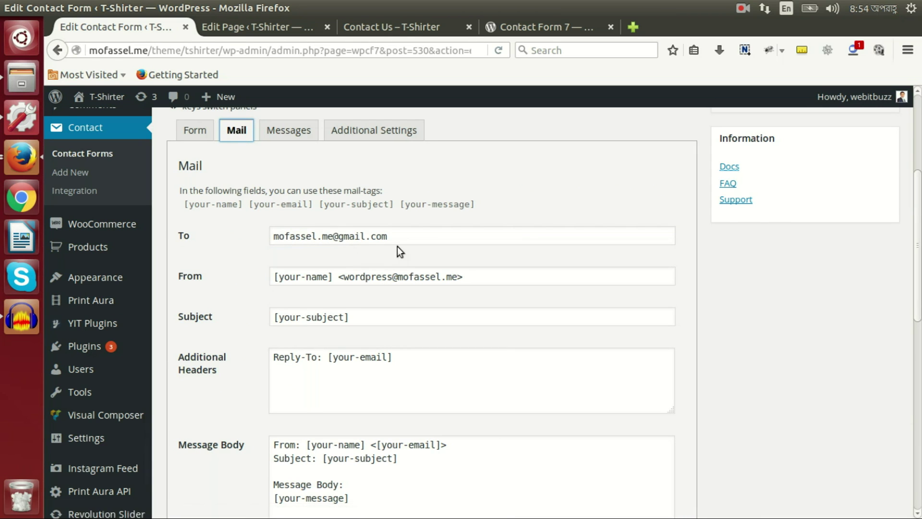
scroll(396, 246, "down", 3)
scroll(342, 193, "up", 3)
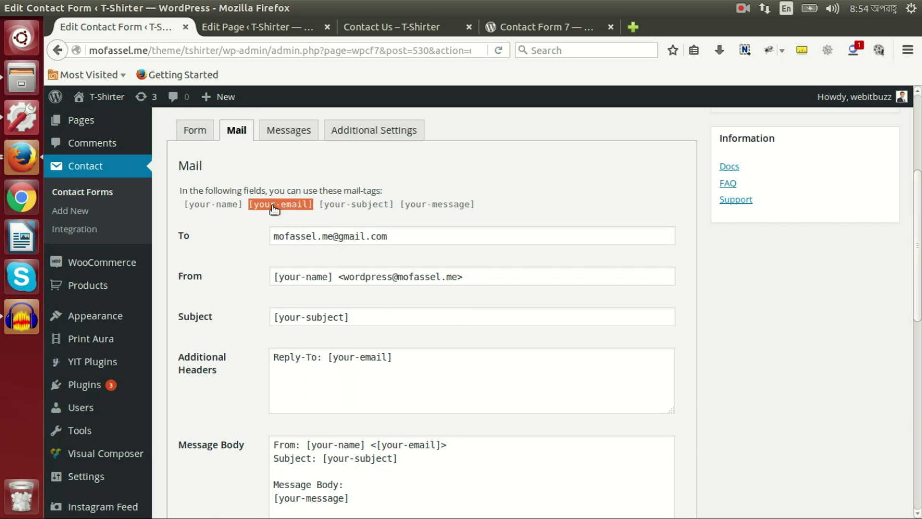
left_click(206, 135)
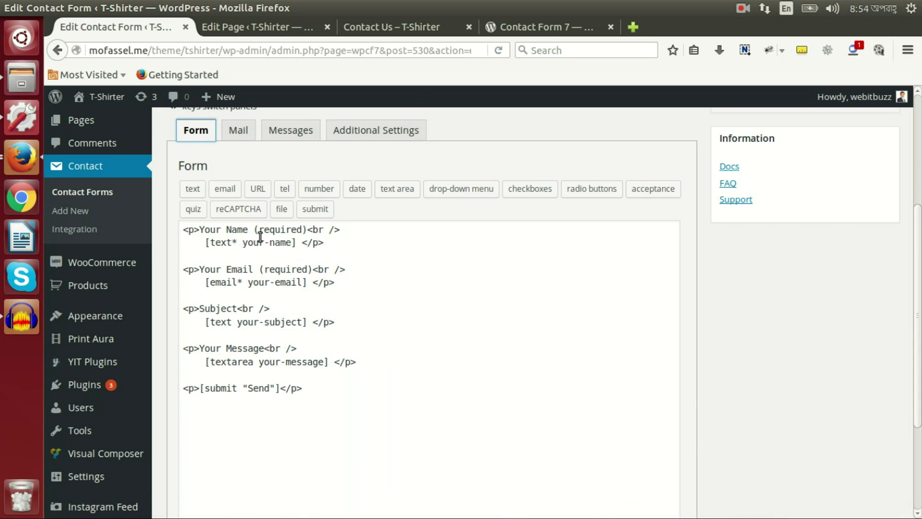
left_click(238, 130)
scroll(222, 188, "down", 3)
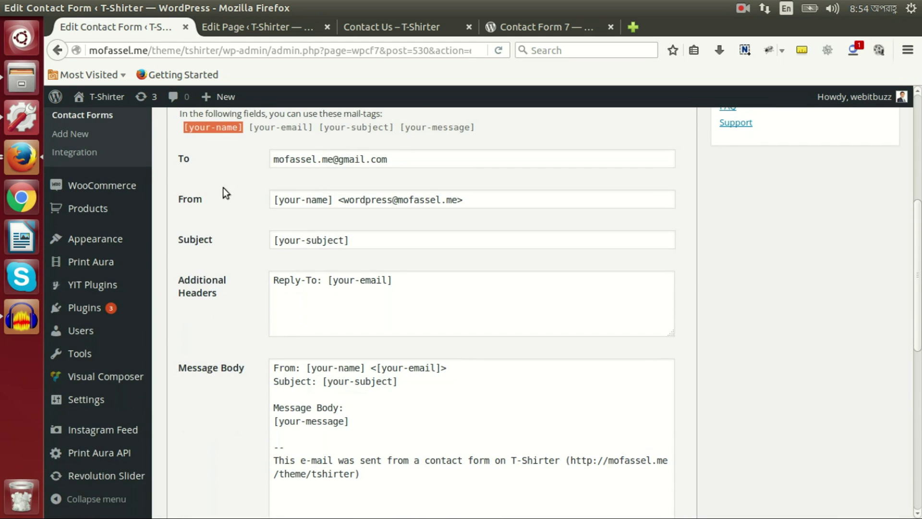
Step: Inspect the To recipient address, comparing it with the live Contact Us page
left_click(408, 159)
left_click(401, 159)
left_click_drag(402, 159, 269, 158)
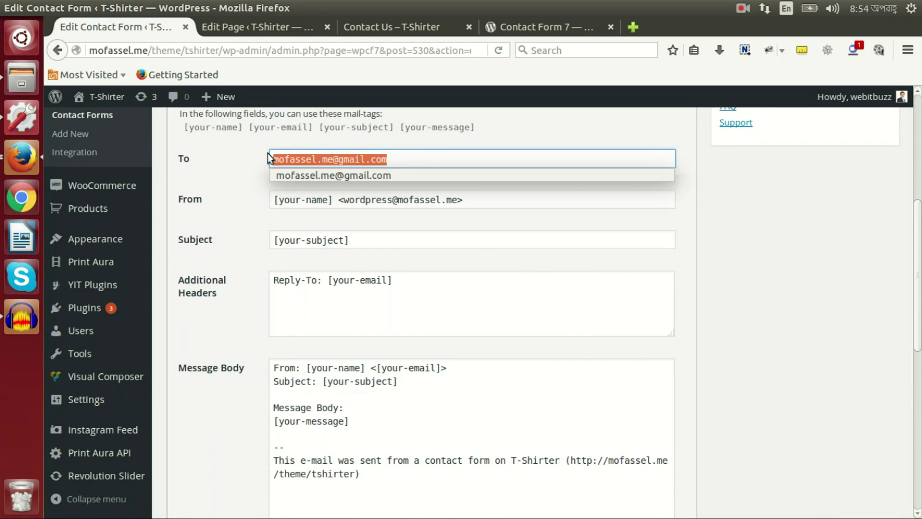
left_click(409, 159)
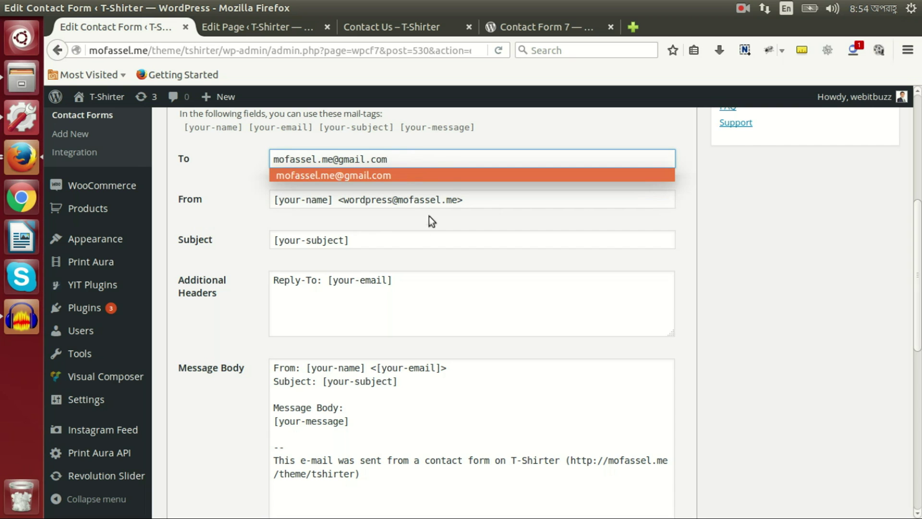
left_click(414, 25)
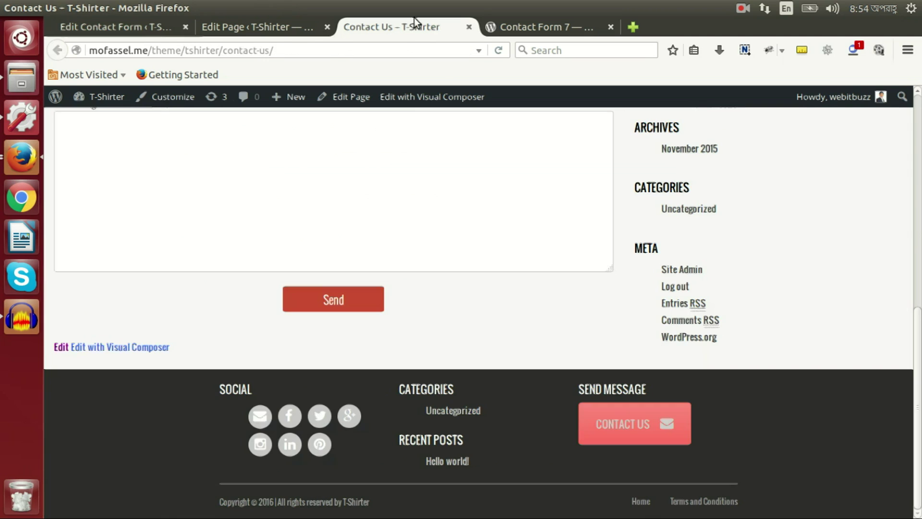
scroll(302, 278, "up", 3)
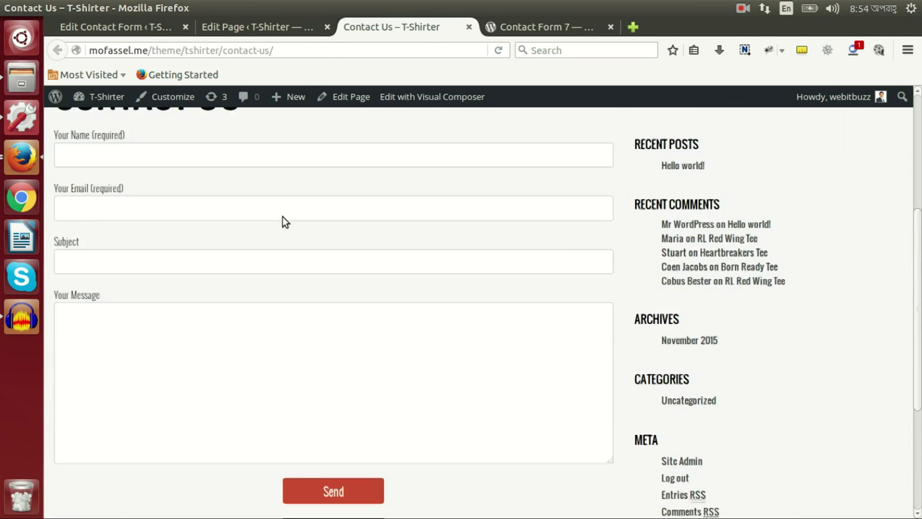
scroll(384, 288, "down", 3)
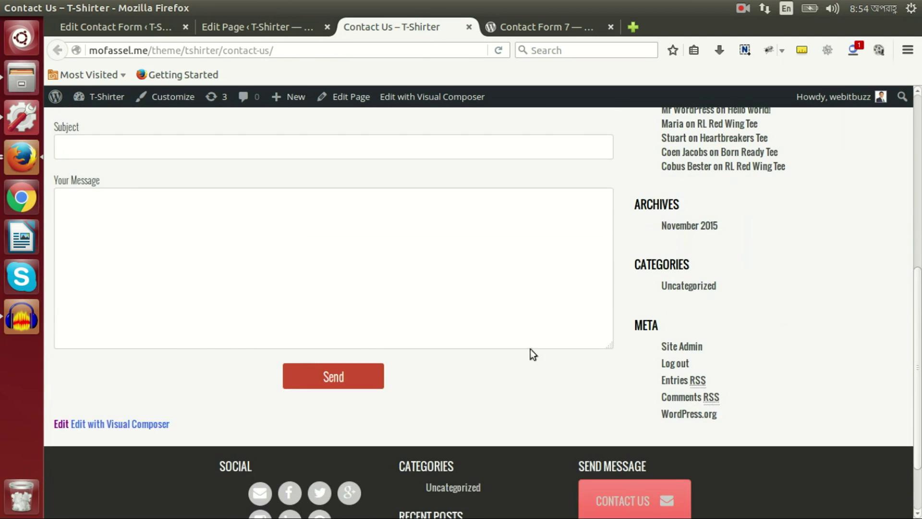
left_click(149, 25)
left_click(209, 157)
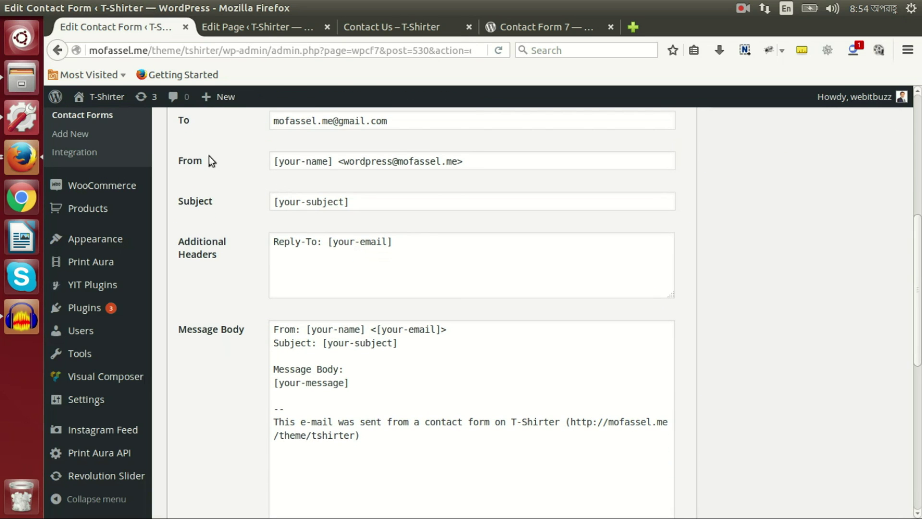
Step: Select the From sender value and recheck the To recipient address
left_click(503, 163)
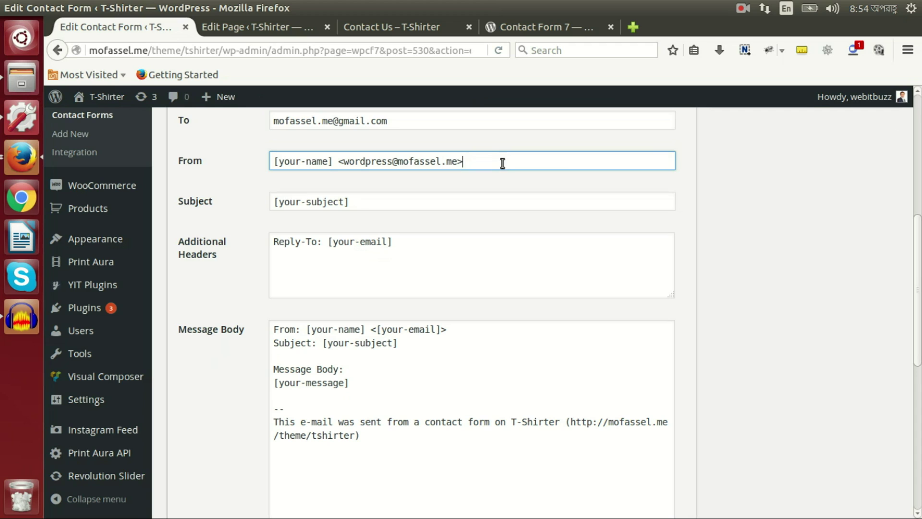
left_click_drag(503, 163, 302, 154)
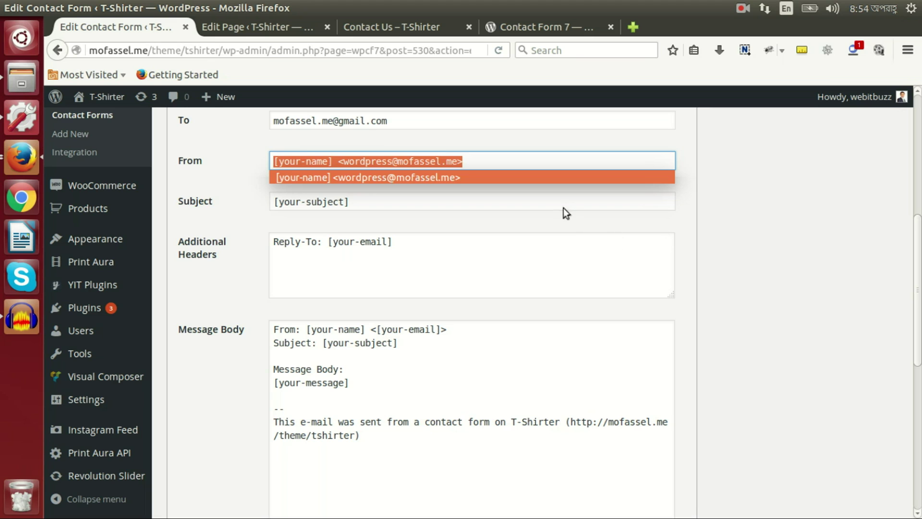
left_click(402, 137)
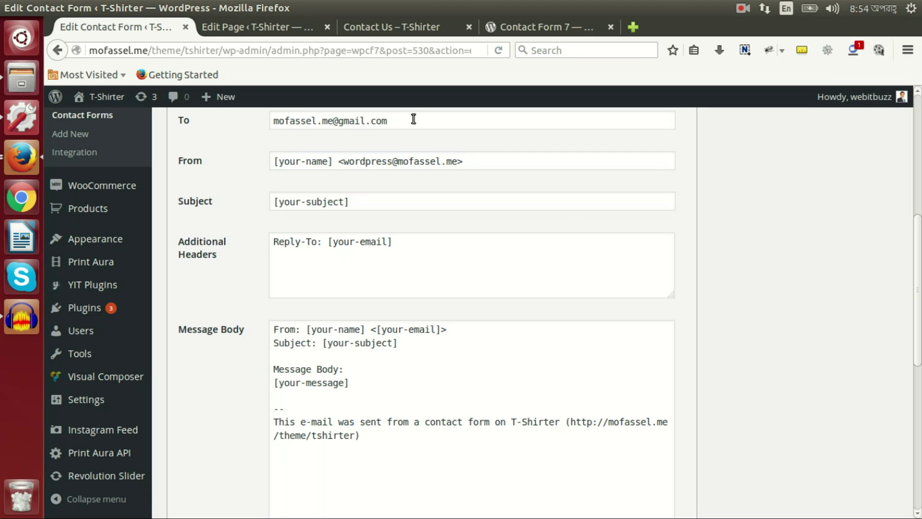
triple_click(390, 120)
left_click(288, 123)
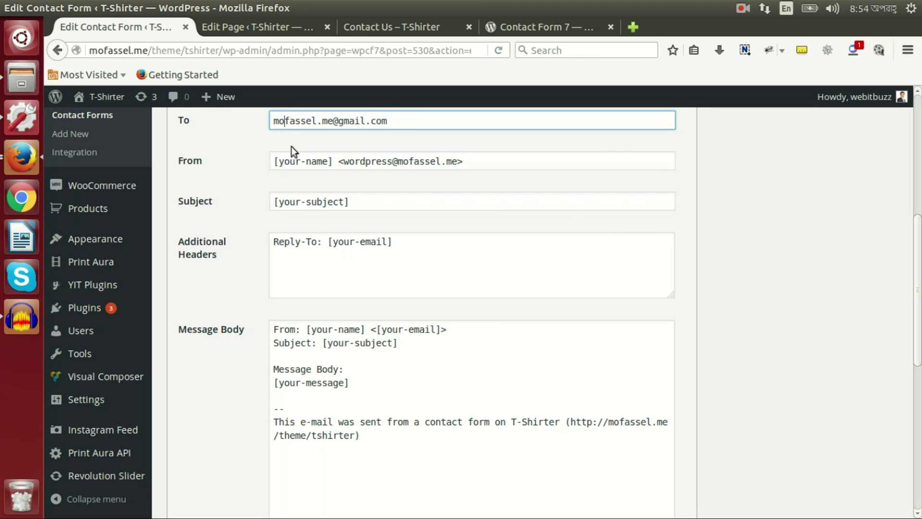
Step: Relate the mail Subject setting to the live Contact Us page's Subject field
left_click(365, 196)
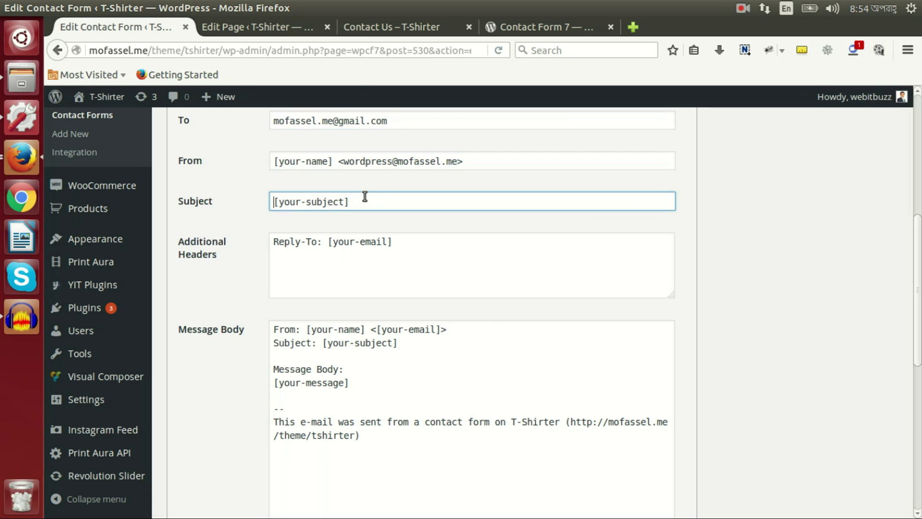
left_click(384, 27)
scroll(131, 343, "up", 3)
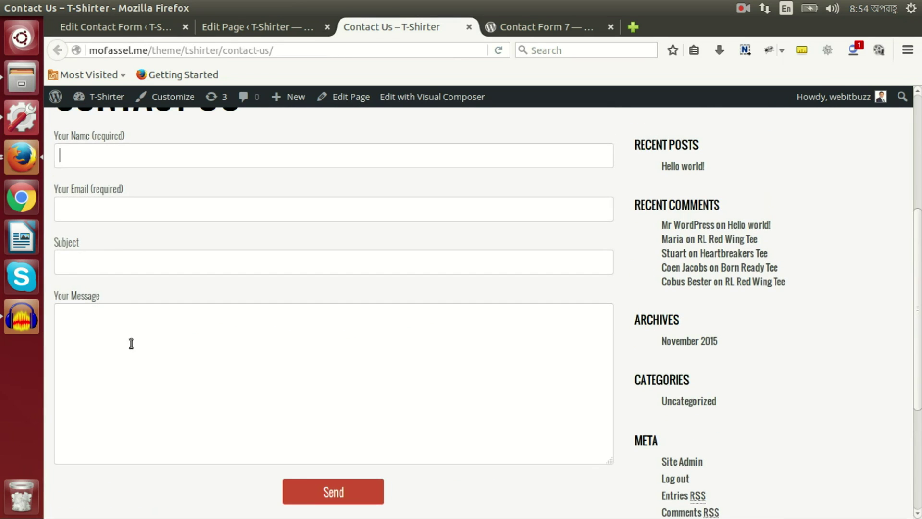
left_click(103, 266)
left_click(99, 268)
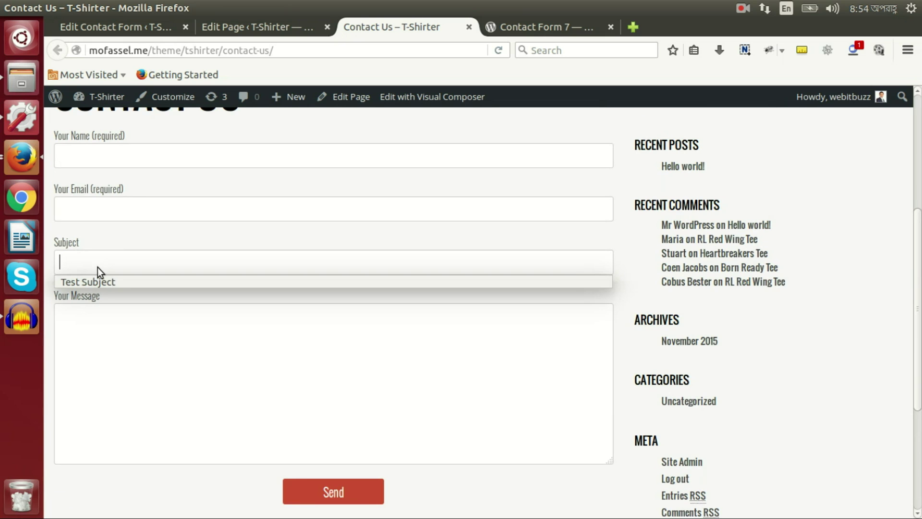
left_click(97, 29)
Step: Highlight the Reply-To: [your-email] line in Additional Headers
scroll(252, 262, "down", 1)
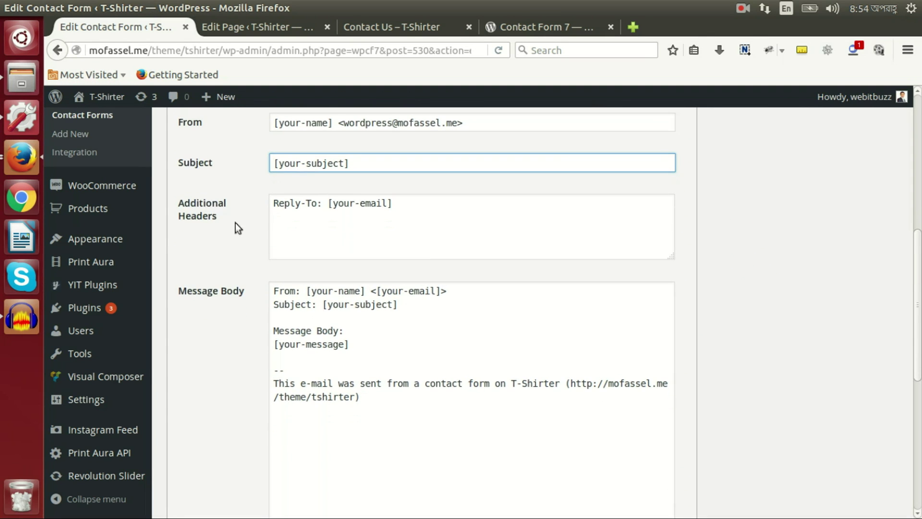
left_click(321, 207)
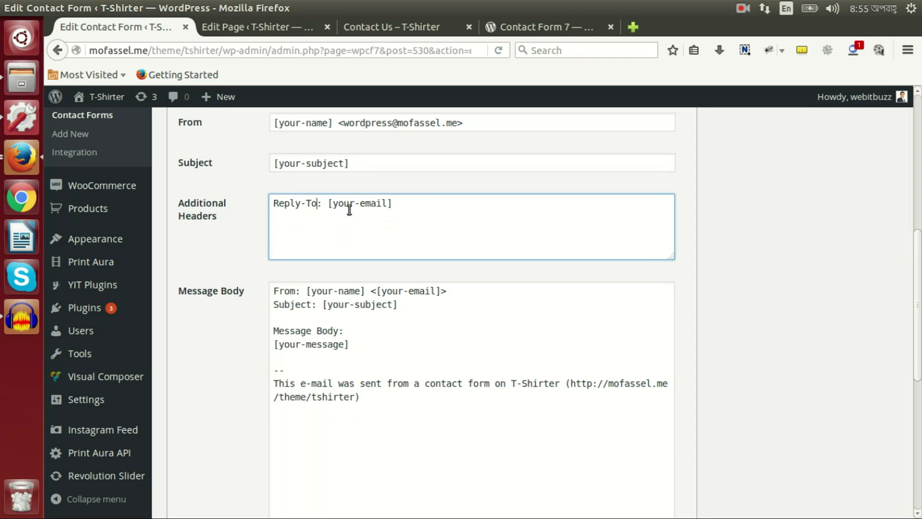
left_click_drag(410, 203, 277, 203)
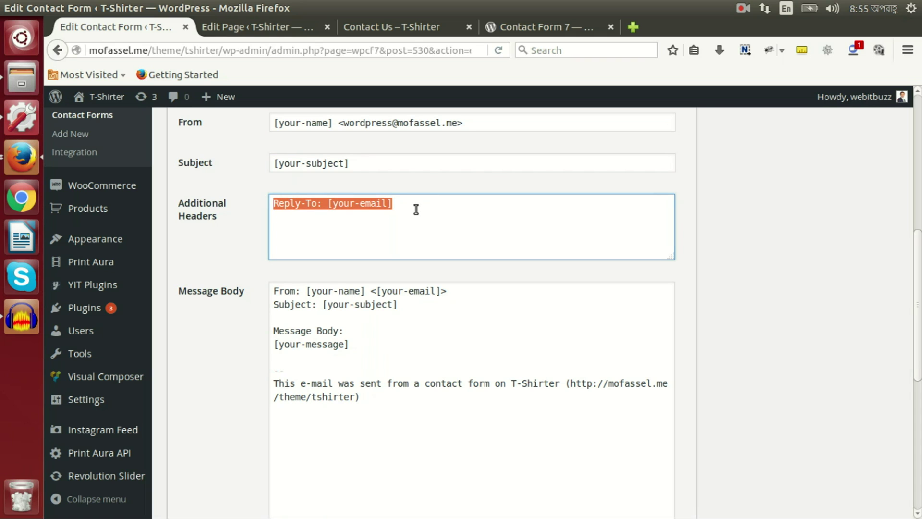
scroll(299, 183, "up", 5)
Step: Link the [your-email] mail-tag to the Reply-To header and the Message Body's From line
left_click(291, 168)
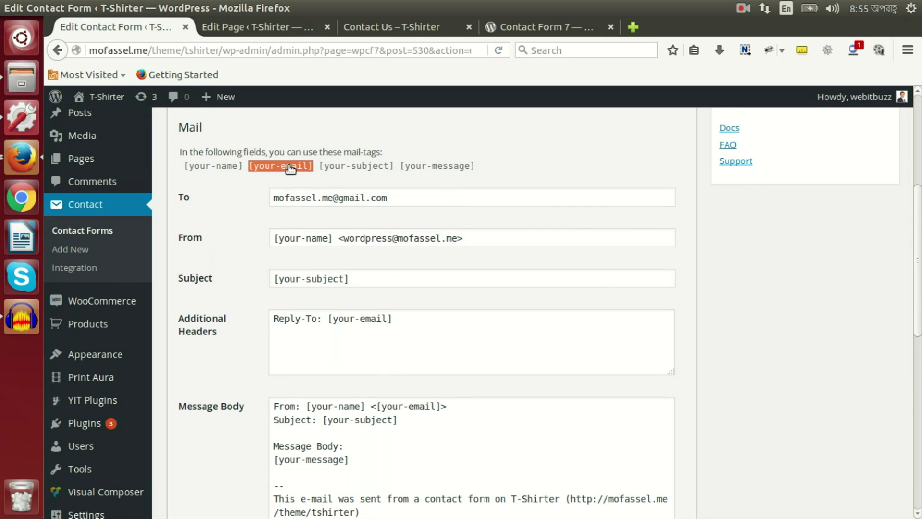
left_click_drag(420, 319, 267, 309)
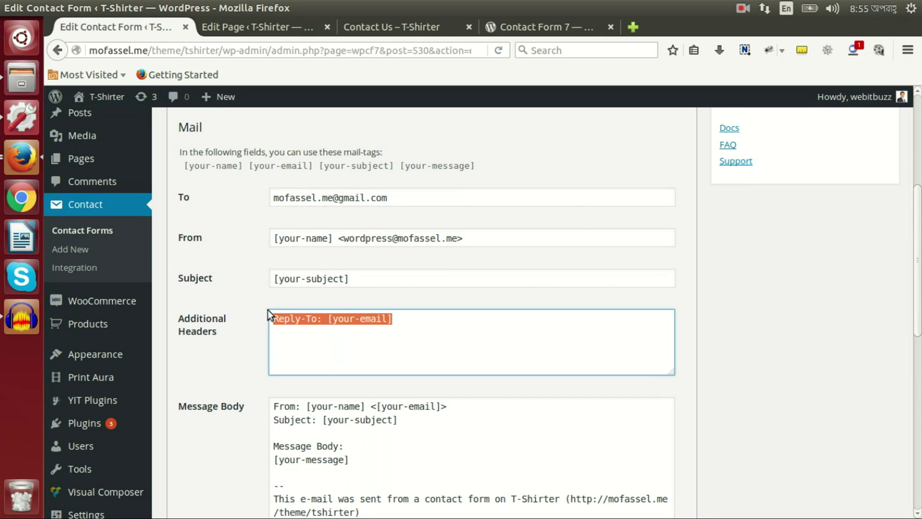
scroll(423, 308, "down", 6)
left_click(387, 306)
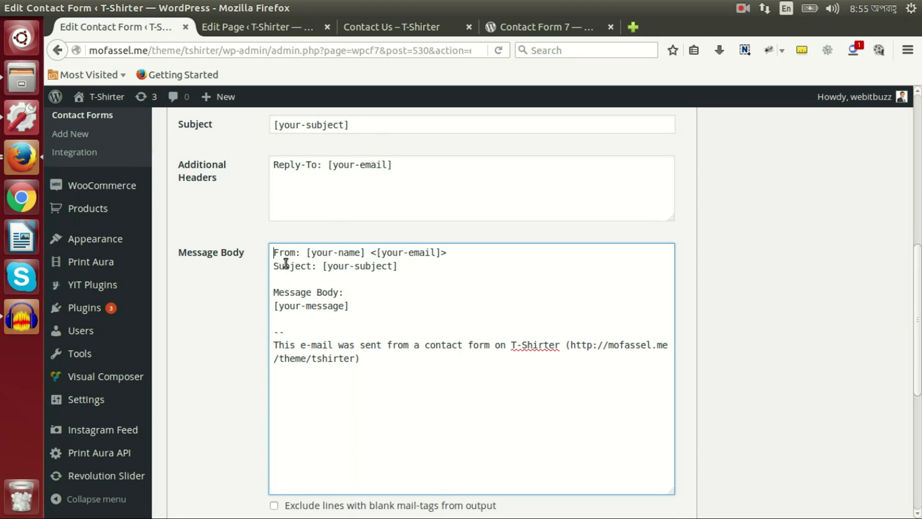
left_click_drag(277, 254, 299, 253)
left_click(312, 254)
scroll(325, 259, "up", 6)
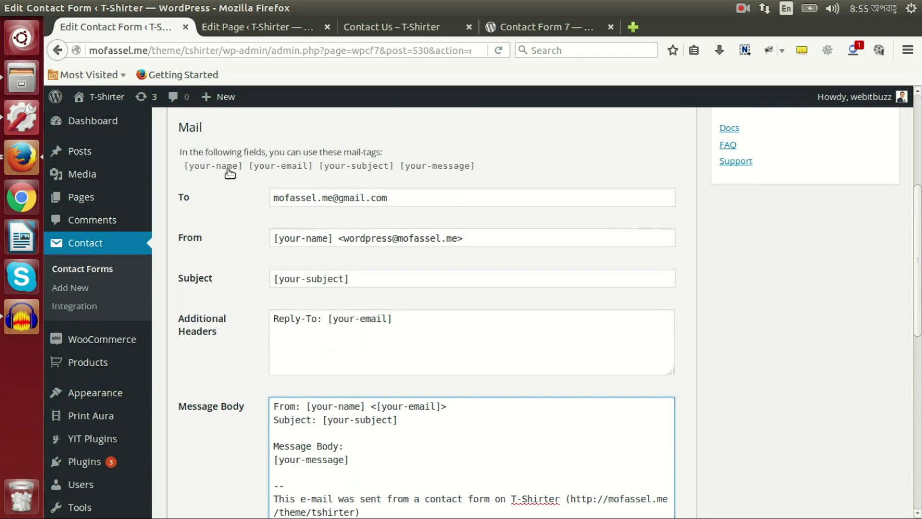
Step: Match the [your-name], [your-email] and [your-subject] mail-tags to their Message Body lines
left_click(230, 168)
left_click(333, 408)
left_click(292, 170)
left_click(407, 406)
double_click(292, 421)
left_click(345, 422)
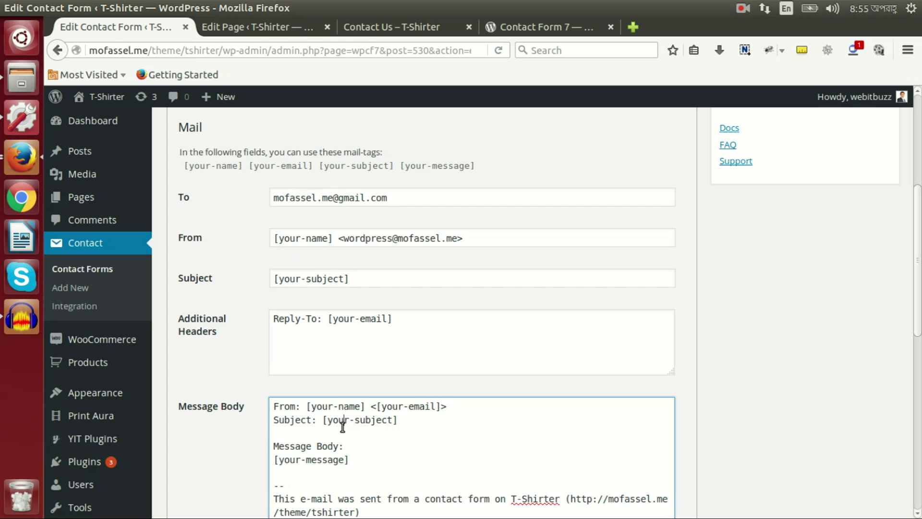
left_click(372, 421)
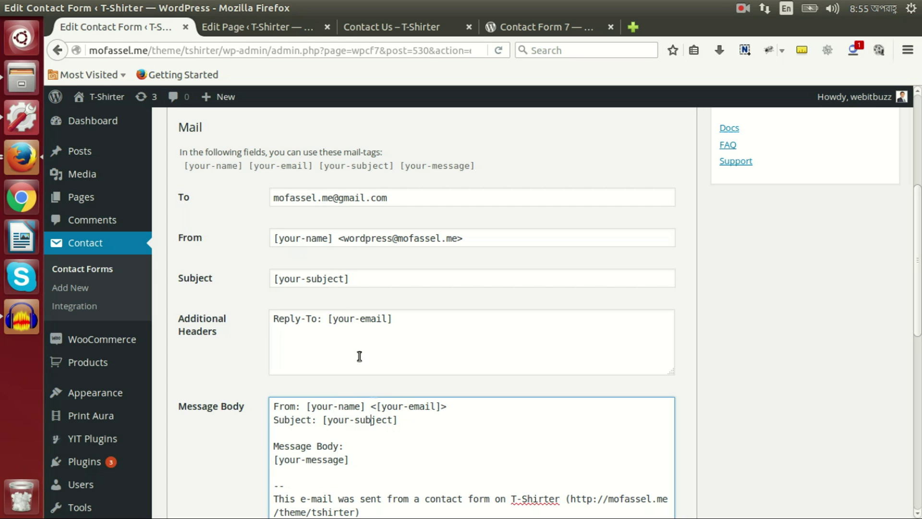
left_click(364, 166)
Step: Point out the Message Body label line and the [your-message] mail-tag in the body
scroll(435, 292, "down", 3)
left_click(307, 376)
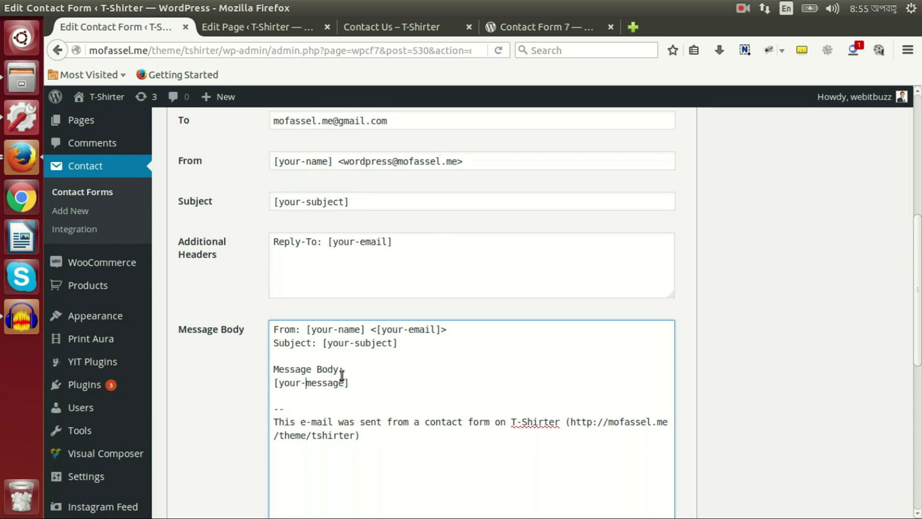
left_click_drag(353, 369, 265, 369)
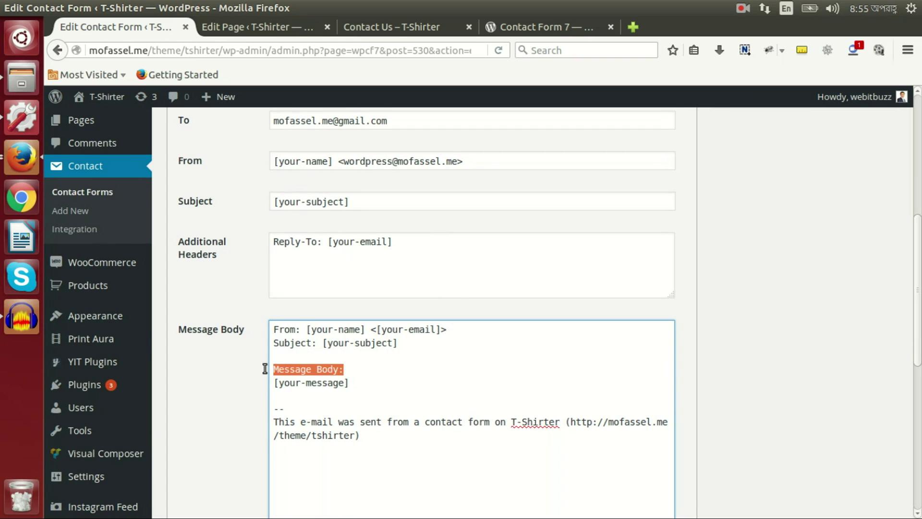
left_click(301, 383)
scroll(404, 364, "up", 4)
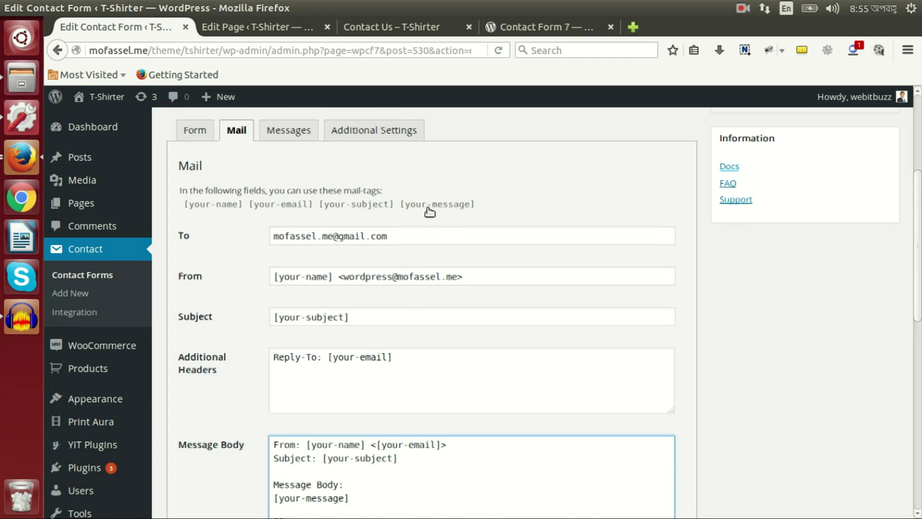
left_click(434, 195)
scroll(437, 264, "down", 5)
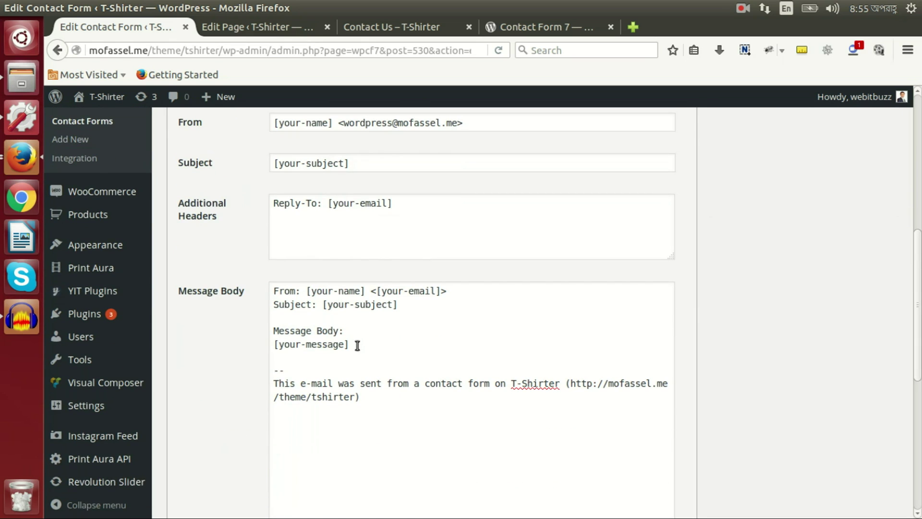
left_click_drag(356, 344, 263, 350)
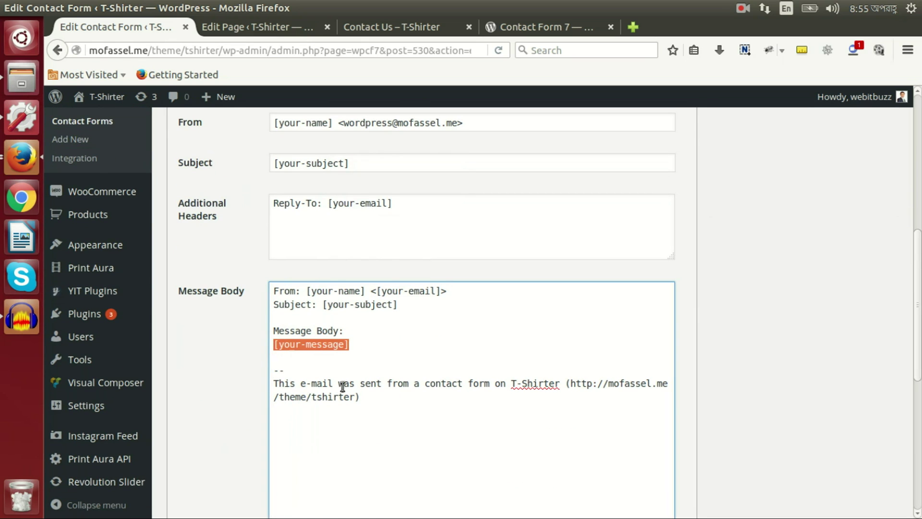
scroll(404, 414, "up", 4)
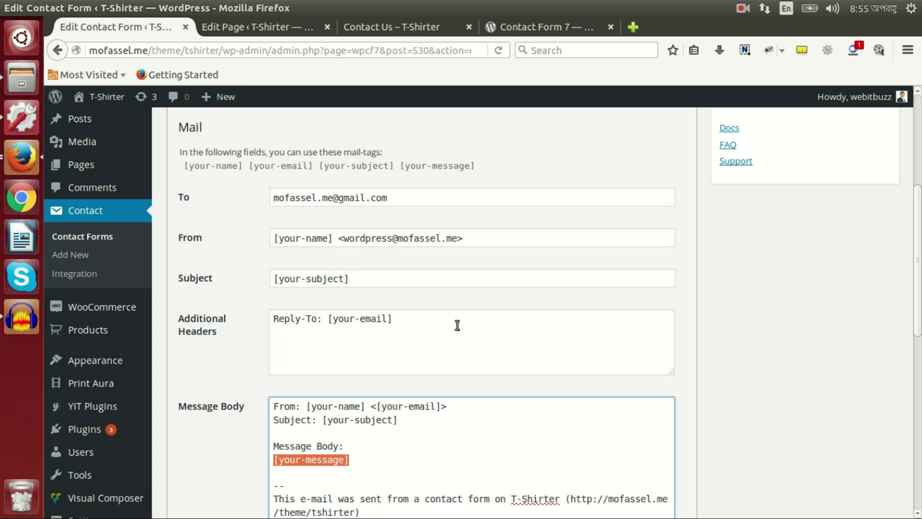
Step: On the live Contact Us page, fill Your Name and enter a Gmail address as Your Email
left_click(403, 26)
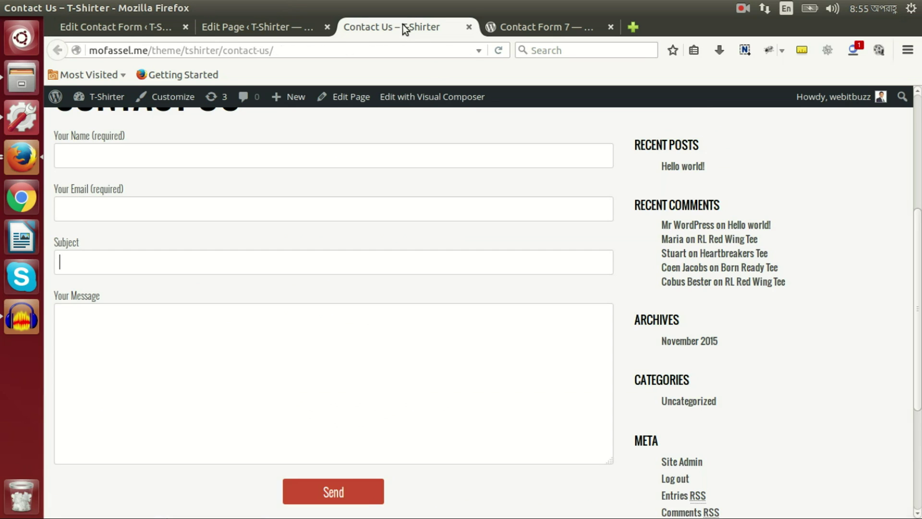
left_click(225, 160)
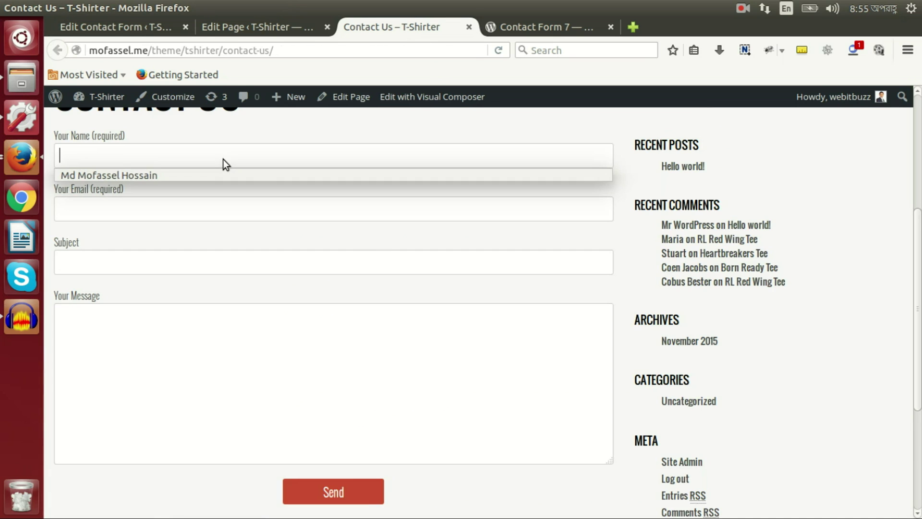
left_click(210, 173)
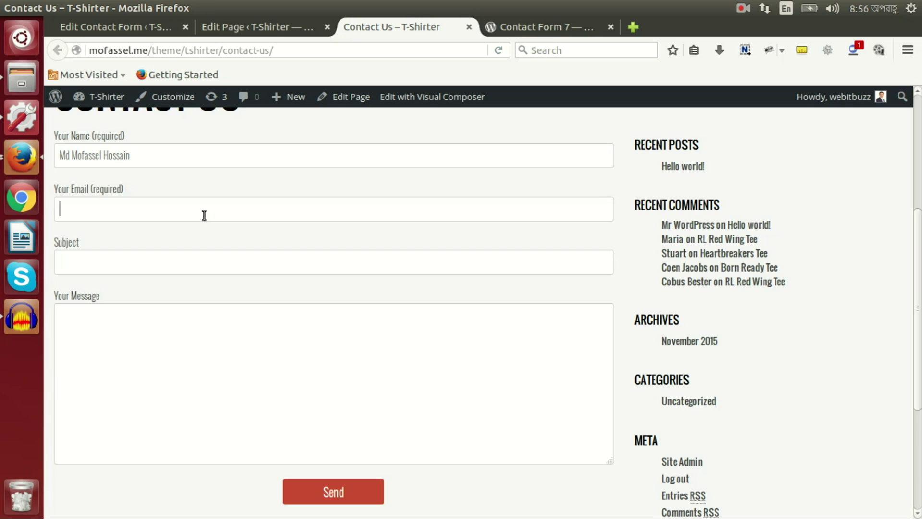
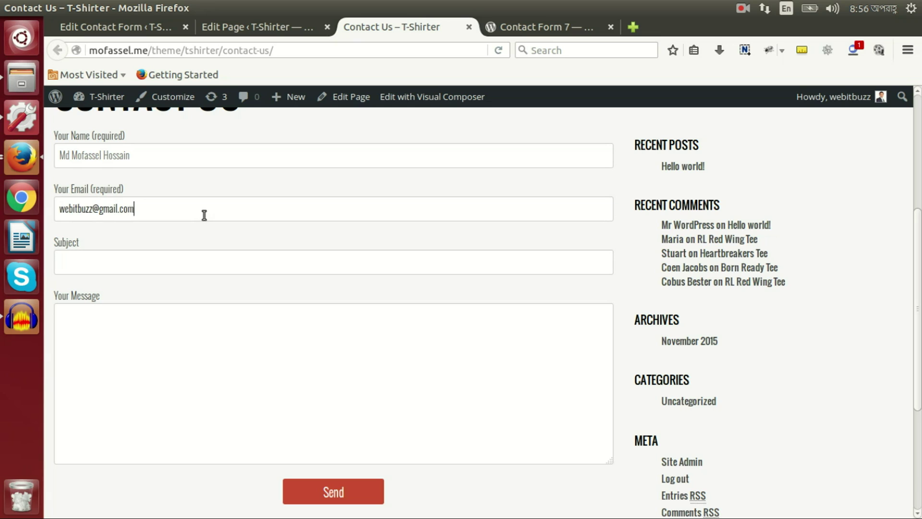
Step: Enter subject 'Test Subject' and message 'Test Message', then send the form
key("Tab")
type("T")
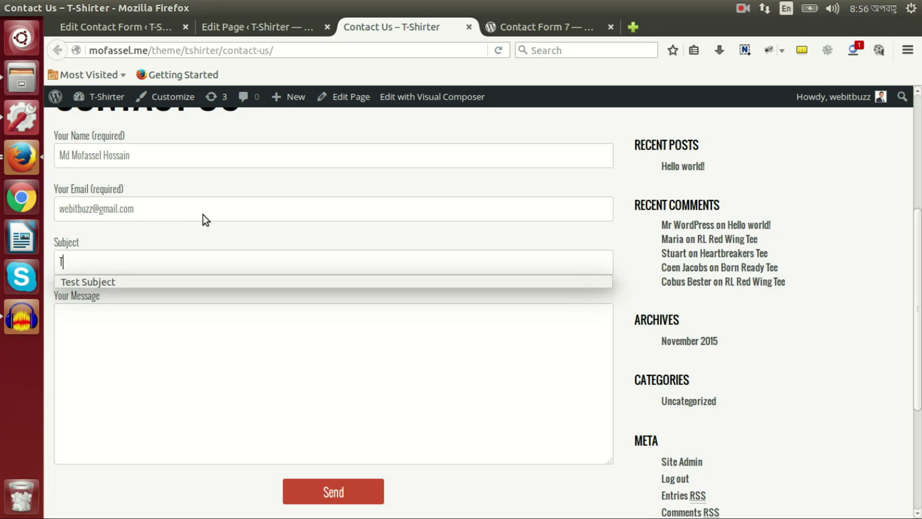
type("est Subject")
key("Tab")
type("TEs")
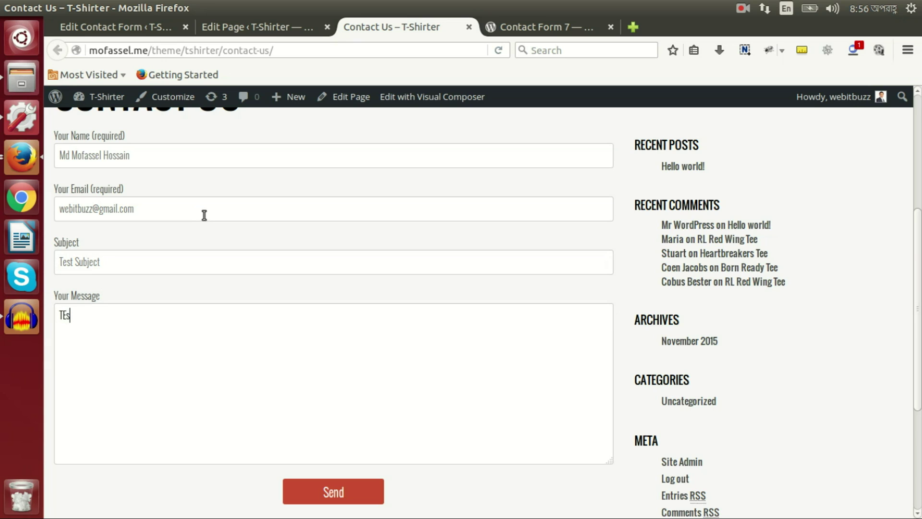
key("BackSpace")
key("BackSpace")
type("est Message")
scroll(304, 215, "down", 3)
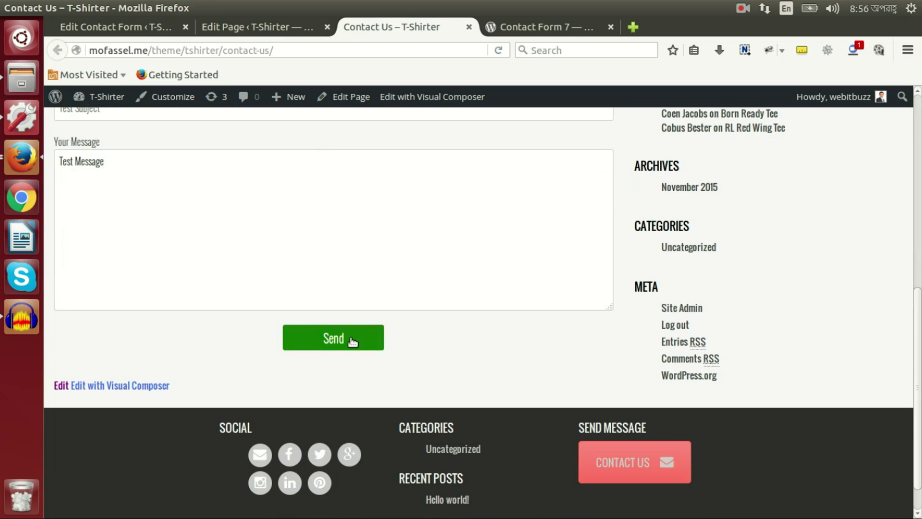
left_click(351, 337)
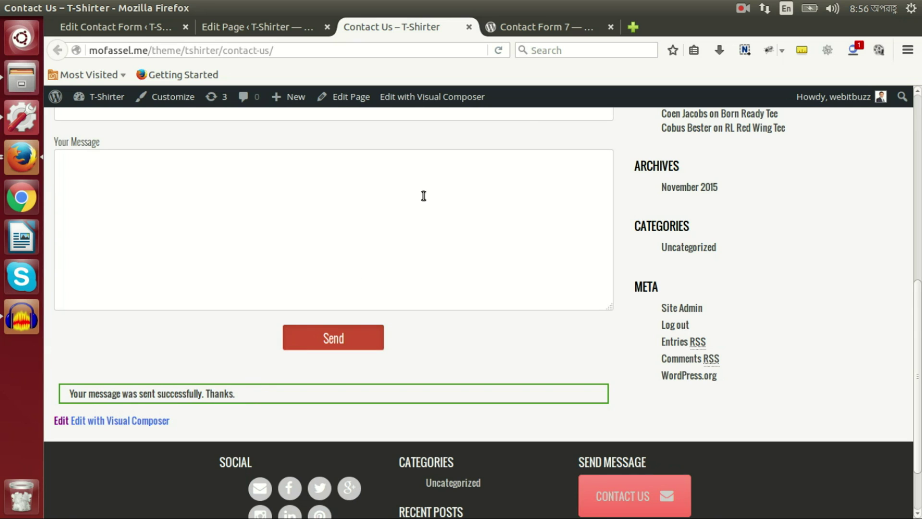
Step: Load gmail.com in a new tab and open the Test Subject email
left_click(633, 27)
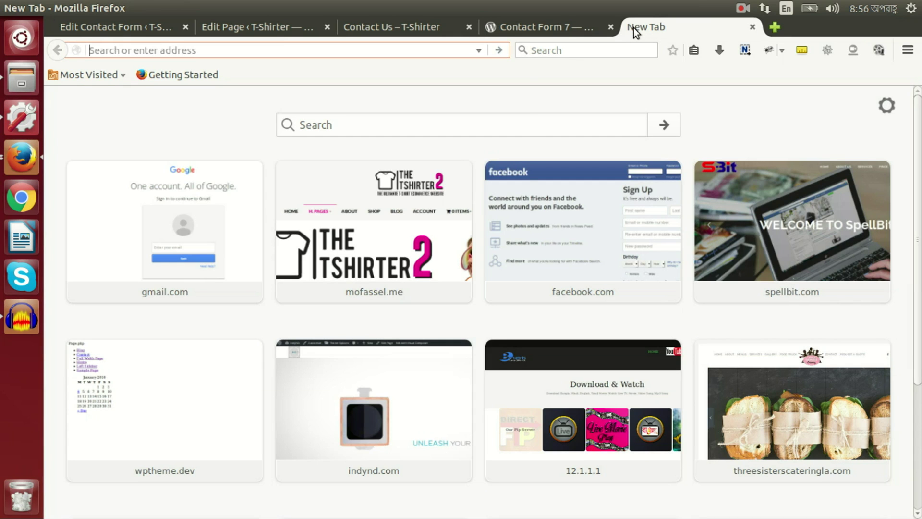
type("gmail.com/")
key("Return")
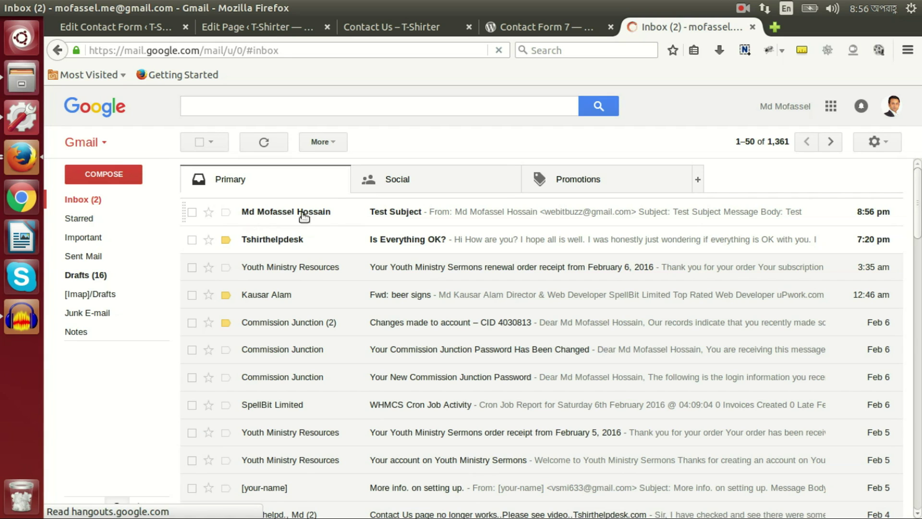
left_click(378, 213)
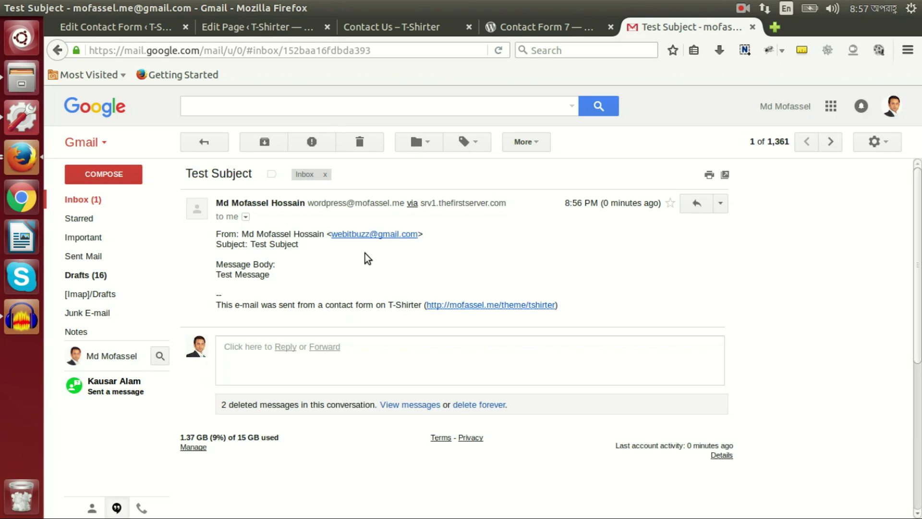
Step: Highlight the sender, the 'Test Subject' subject and the 'Test Message' body in the email
left_click_drag(242, 235, 321, 237)
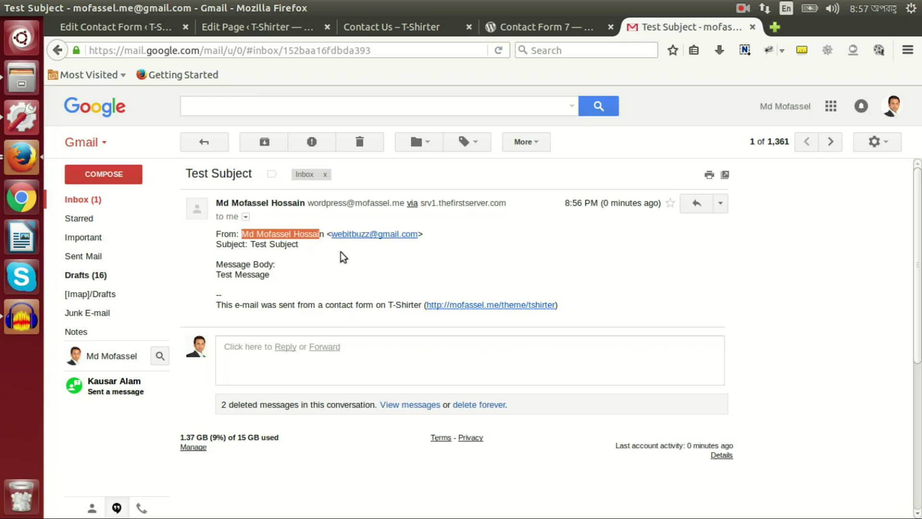
left_click_drag(249, 245, 291, 251)
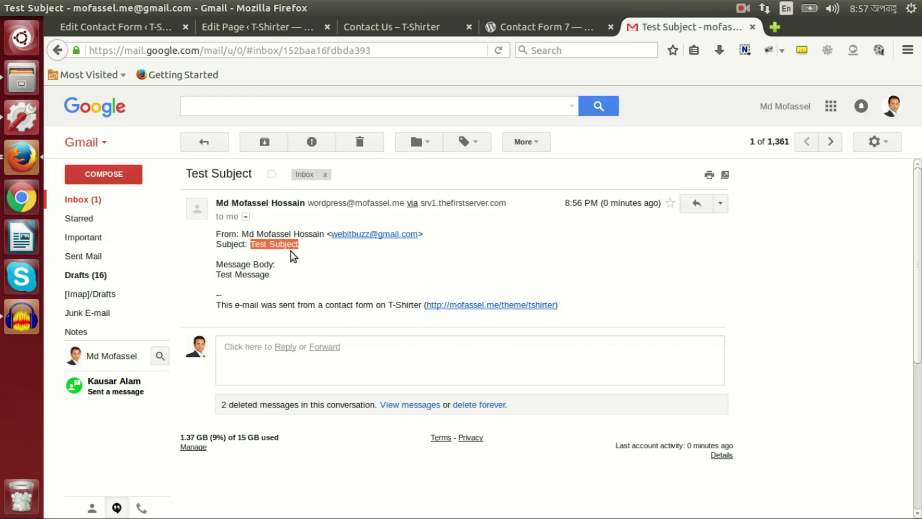
left_click_drag(225, 274, 272, 282)
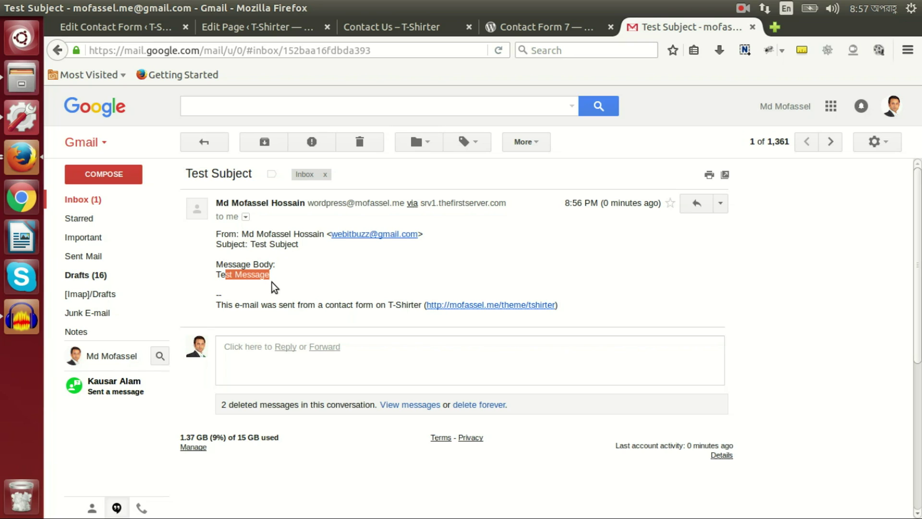